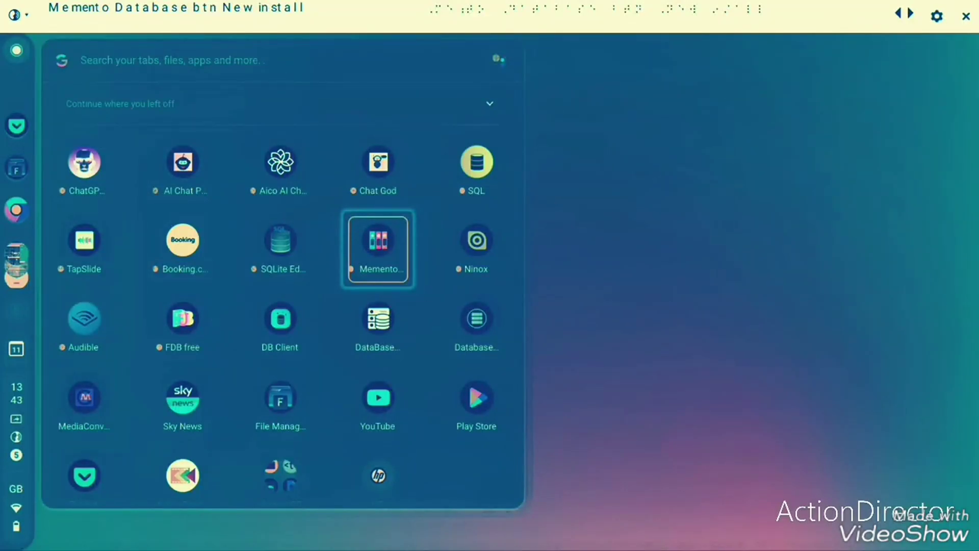
Open Memento Database and dismiss the Start from scratch introduction
key(Return)
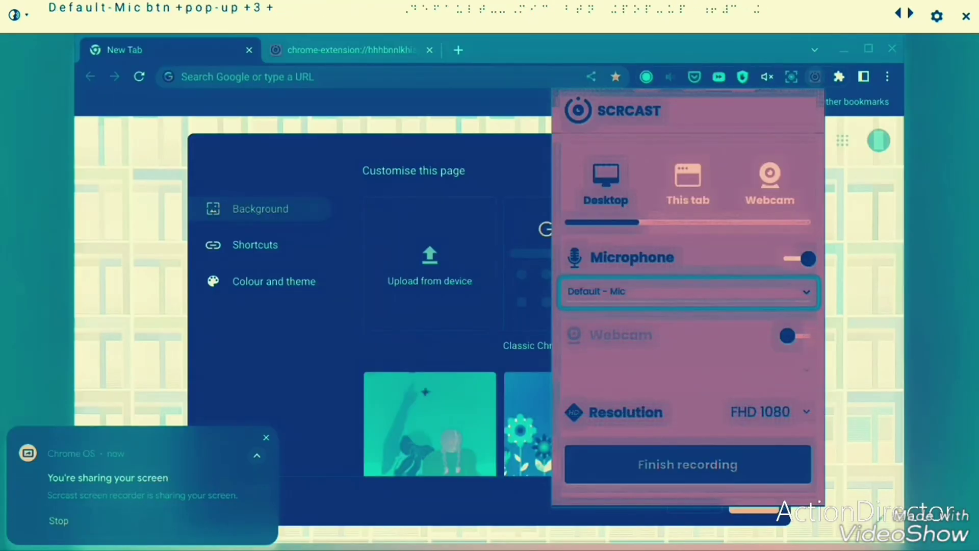
key(Escape)
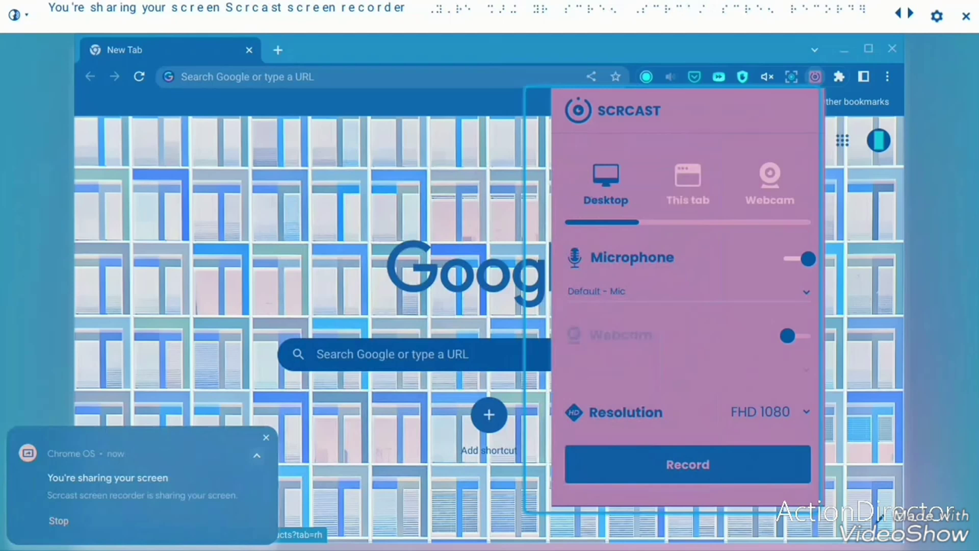
Dismiss the Scrcast screen recorder popup and close the New Tab browser page
key(Tab)
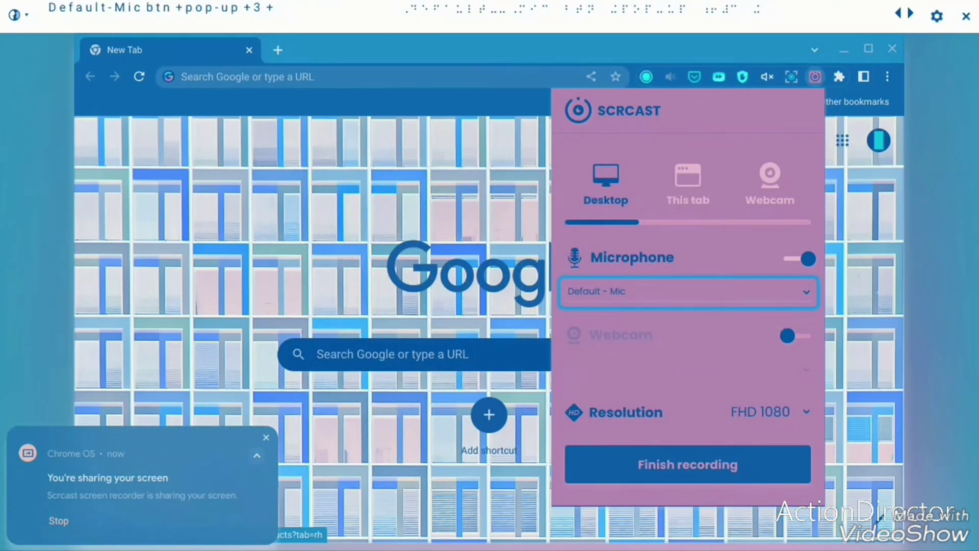
key(Tab)
key(Tab)
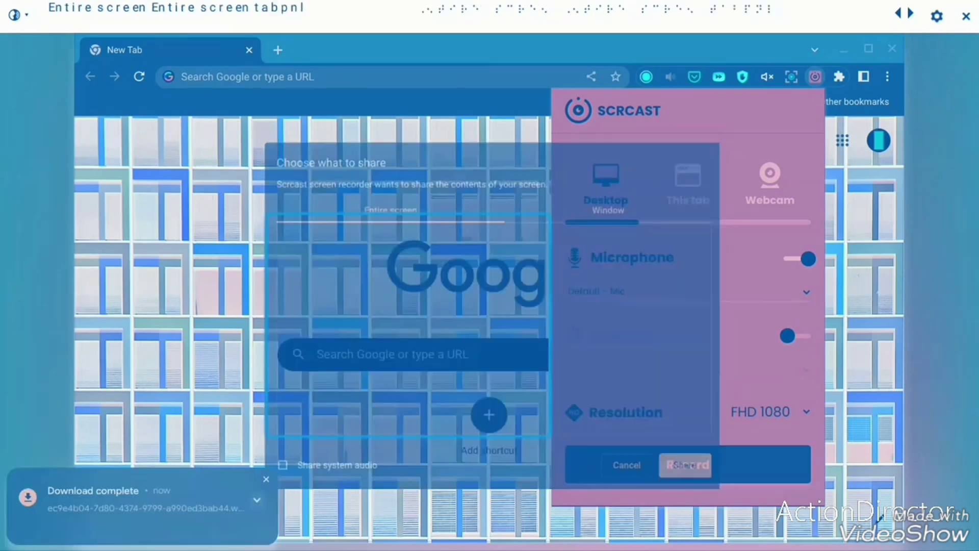
key(Return)
key(Tab)
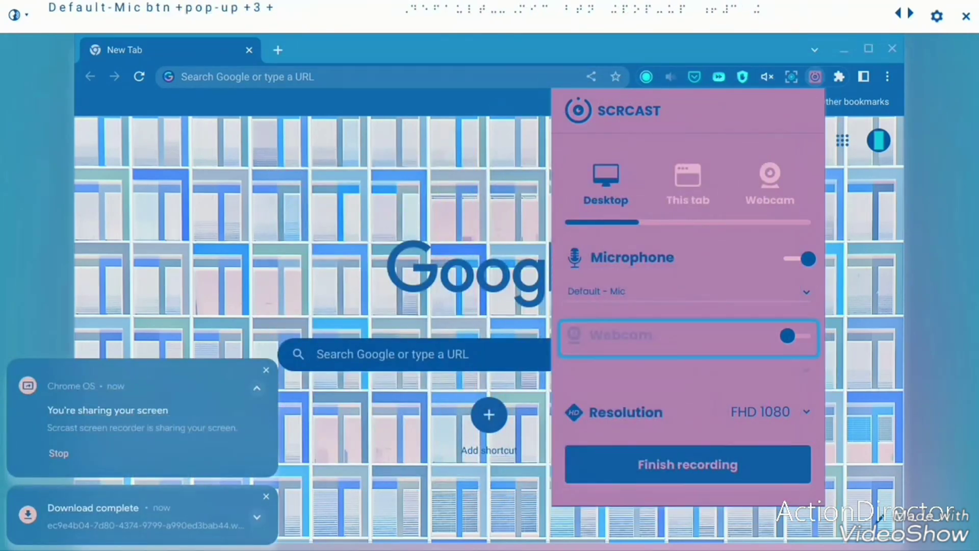
key(Escape)
key(Tab)
key(Tab)
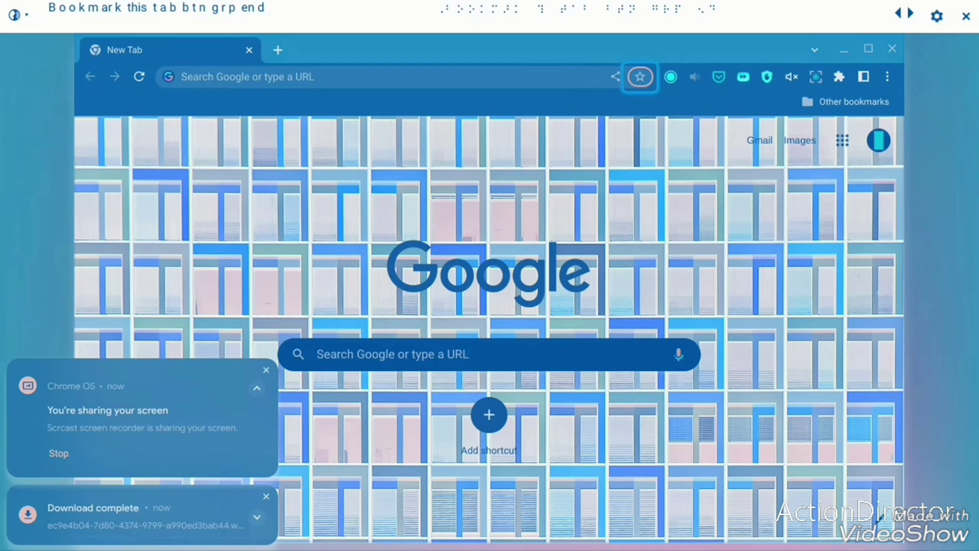
key(Tab)
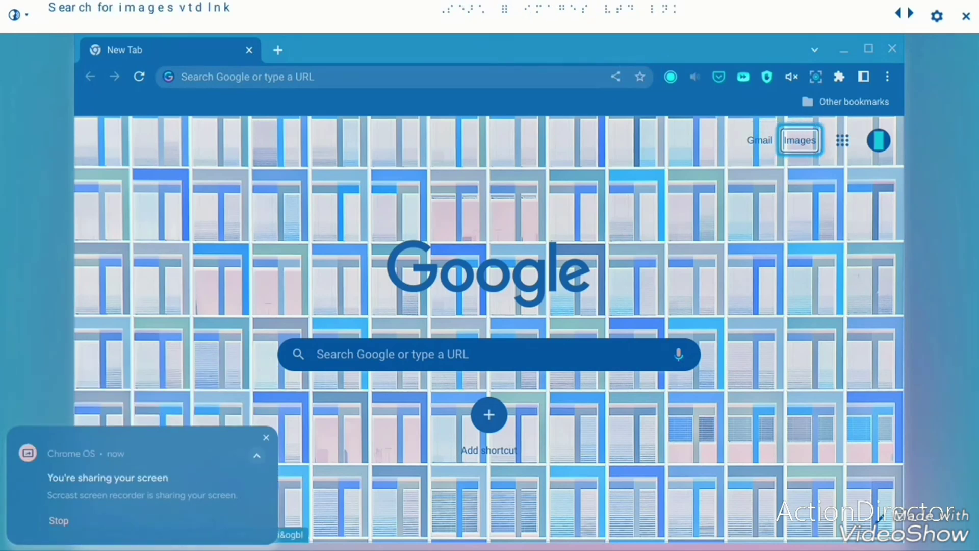
key(ctrl+w)
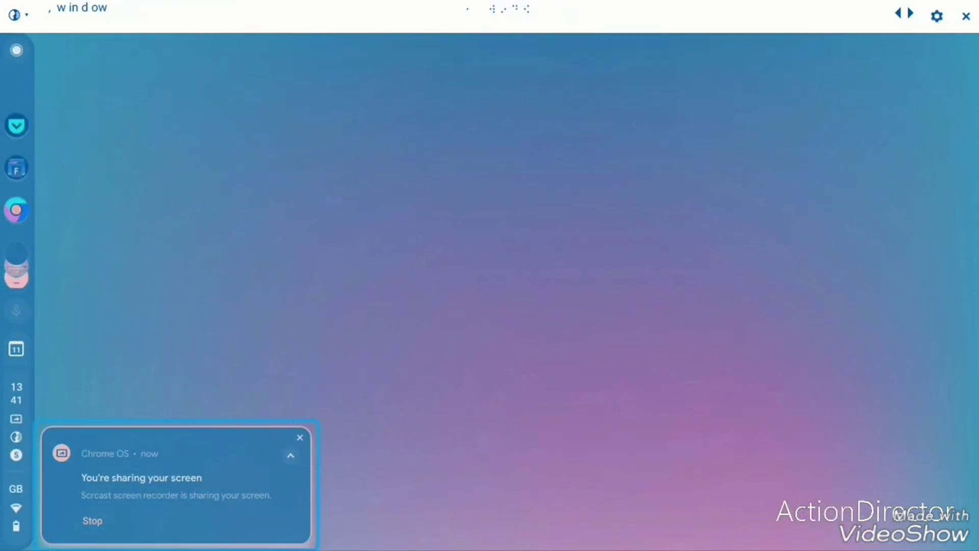
Open the ChromeOS app launcher
key(Tab)
key(Tab)
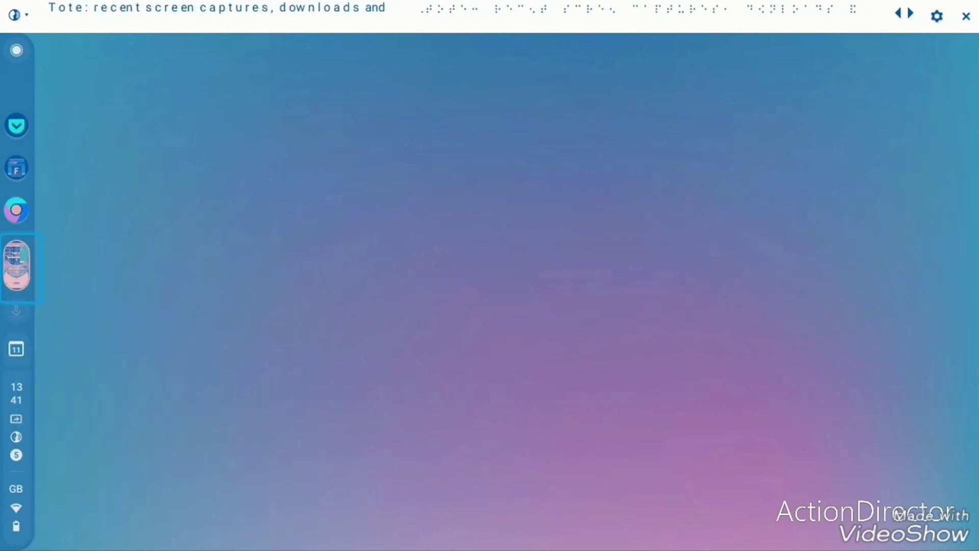
key(alt+shift+l)
key(Return)
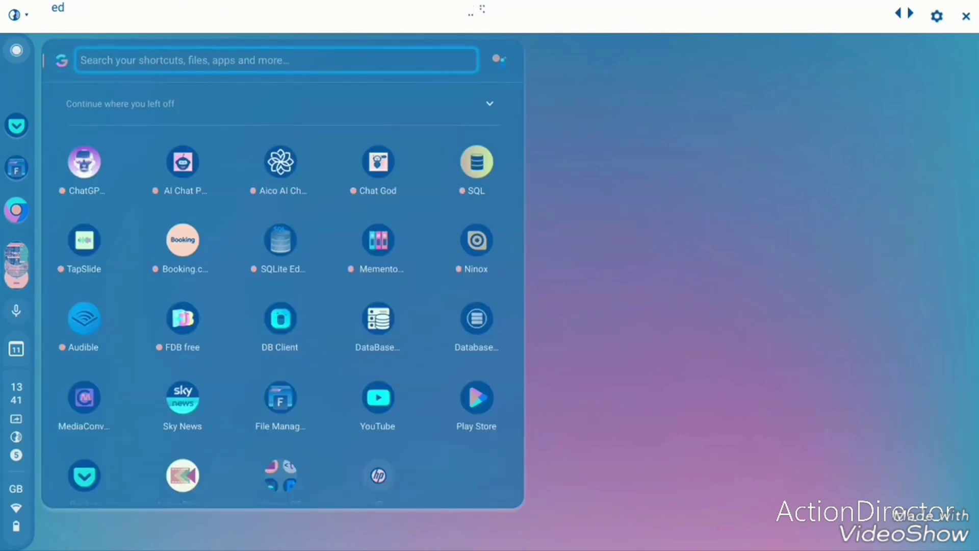
Open the App info page for Memento Database from its entry in the launcher's app grid
key(Tab)
key(Tab)
key(Tab)
key(Tab)
key(Tab)
key(Tab)
key(Tab)
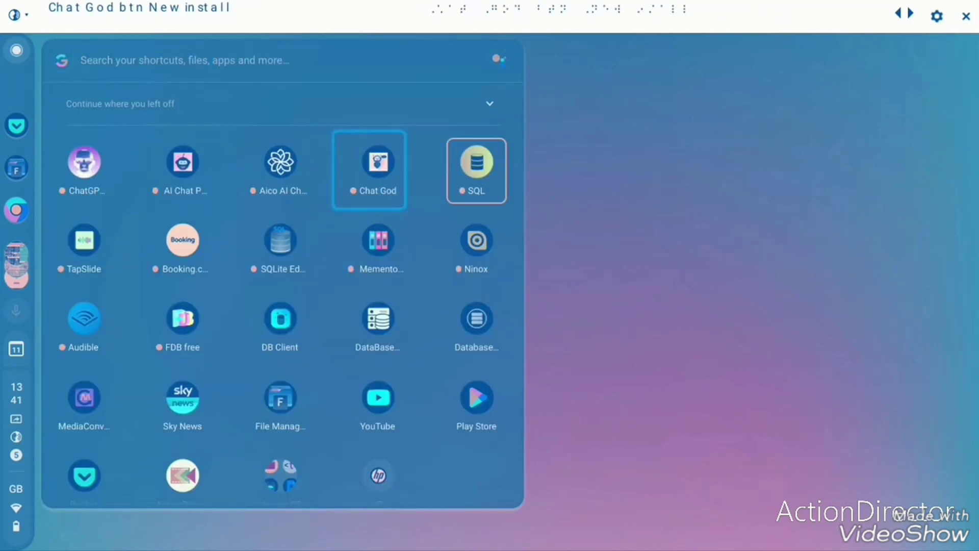
key(Tab)
key(Tab)
key(Tab)
key(Tab)
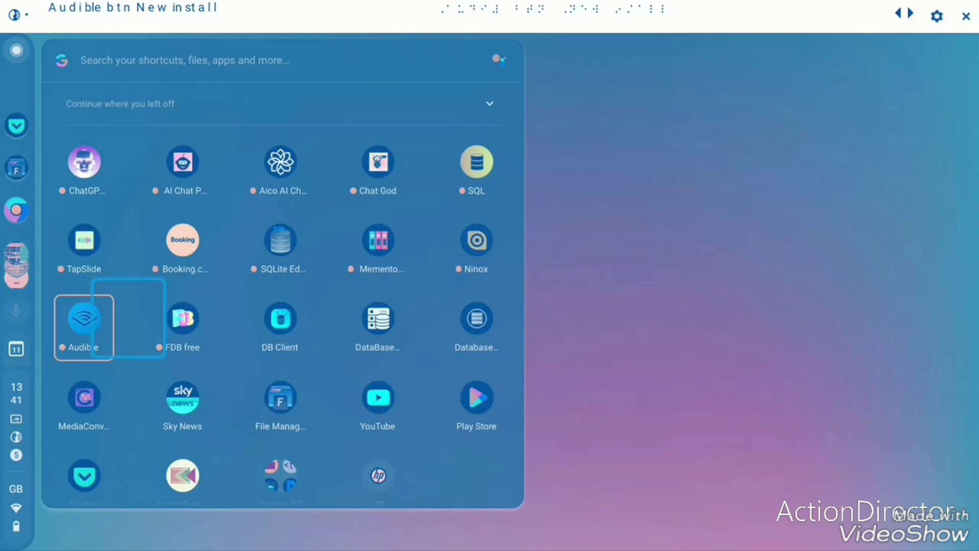
key(shift+Tab)
key(shift+Tab)
key(search+m)
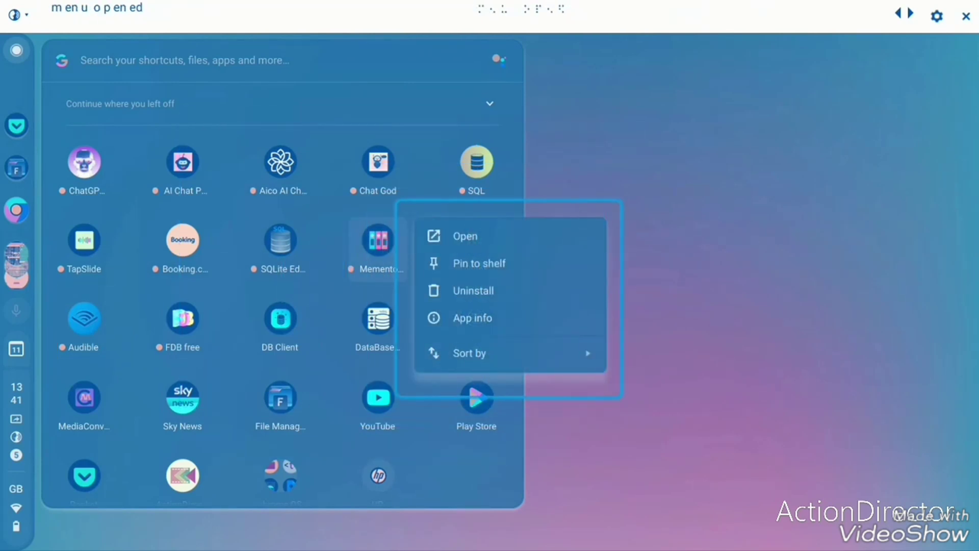
key(Up)
key(Up)
key(Return)
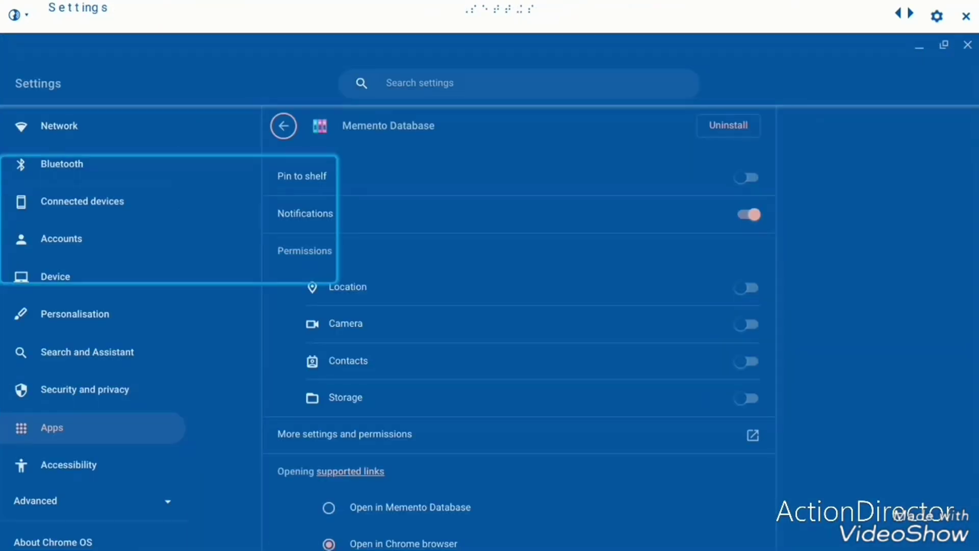
Turn on the Location, Camera, Contacts and Storage permissions for Memento Database
key(Tab)
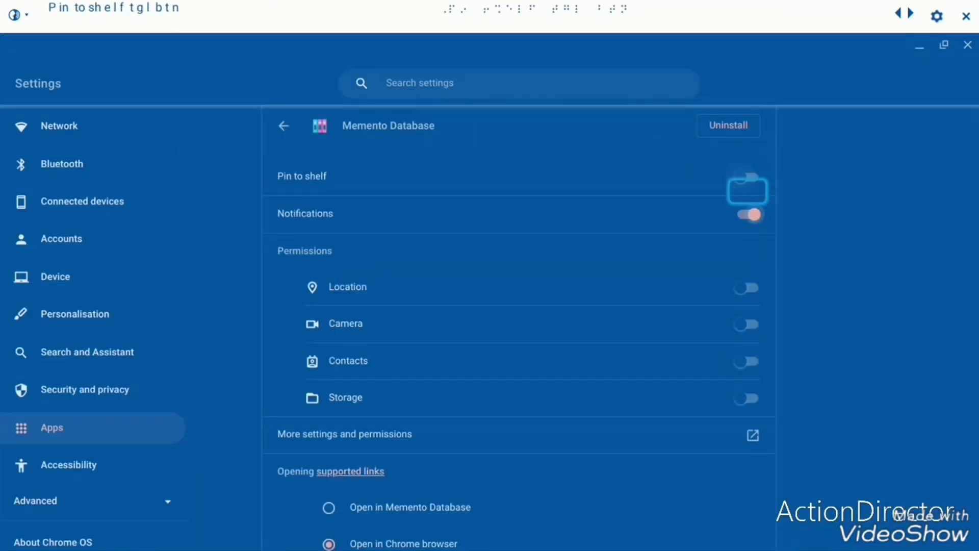
key(Tab)
key(shift+Tab)
key(Tab)
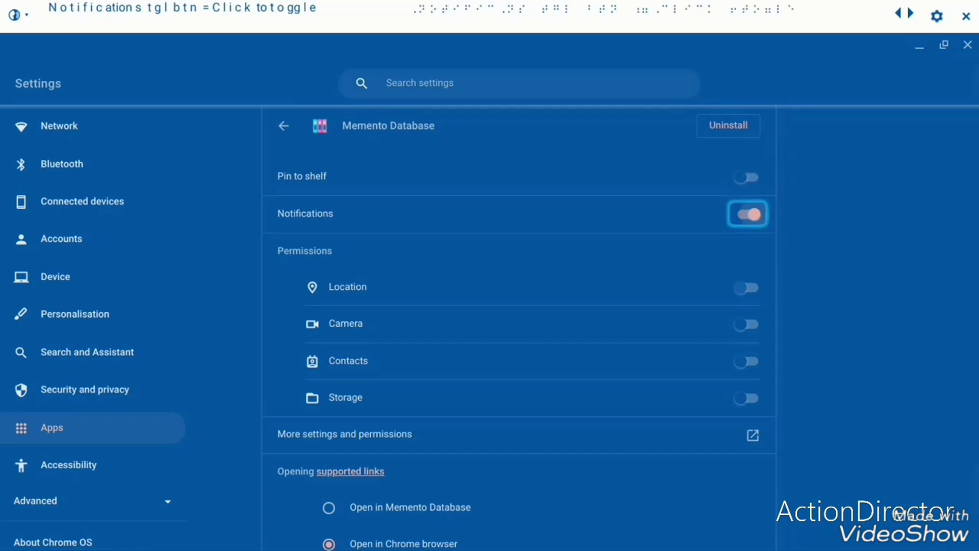
key(Tab)
key(space)
key(Tab)
key(space)
key(Tab)
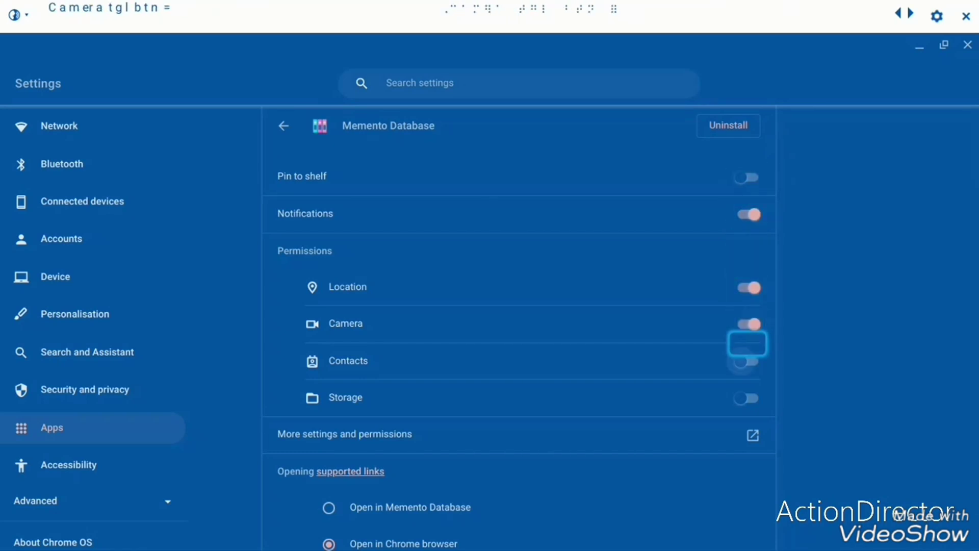
key(space)
key(Tab)
key(space)
Go through the remaining Memento Database options, including supported links, and close the Settings window
key(Tab)
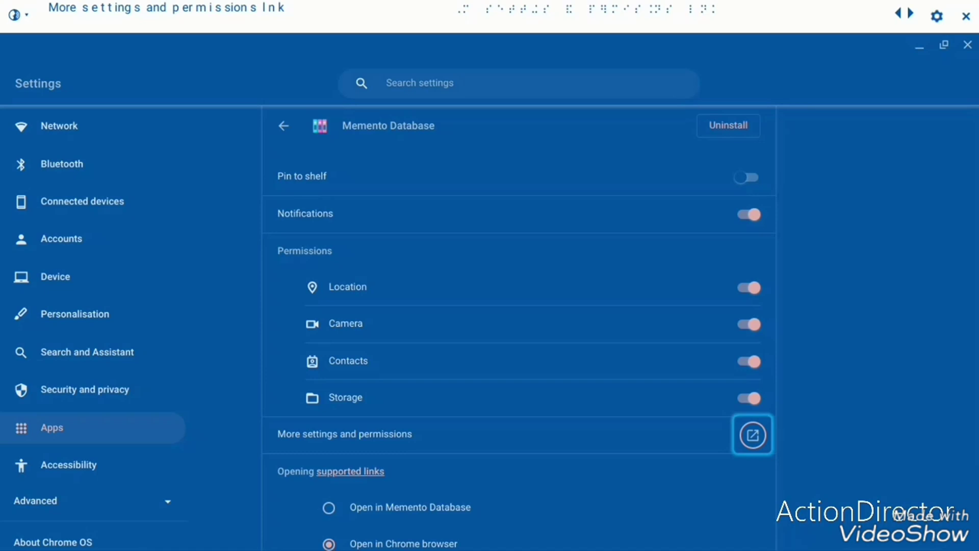
key(Tab)
key(Tab)
key(Tab)
key(Tab)
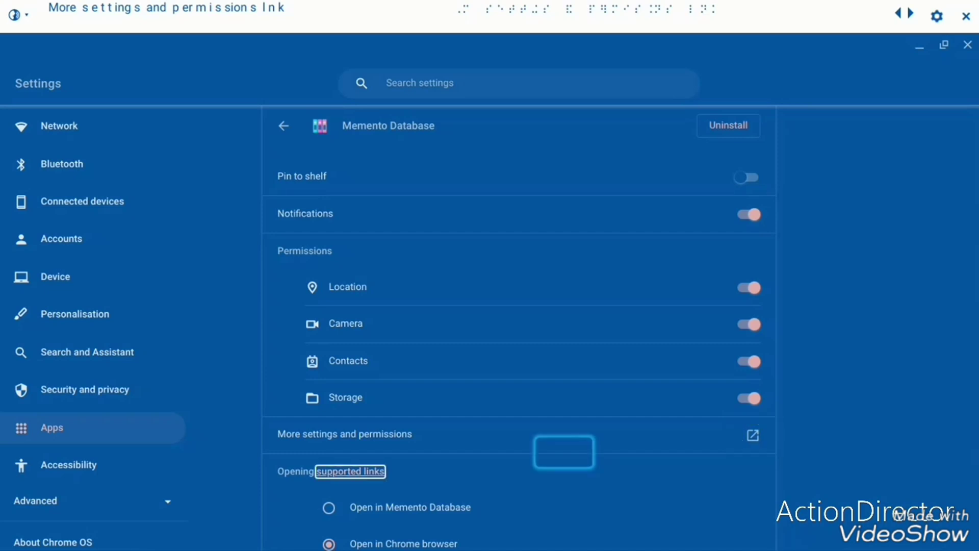
key(shift+Tab)
key(shift+Tab)
key(shift+Tab)
key(shift+Tab)
key(shift+Tab)
key(shift+Tab)
key(shift+Tab)
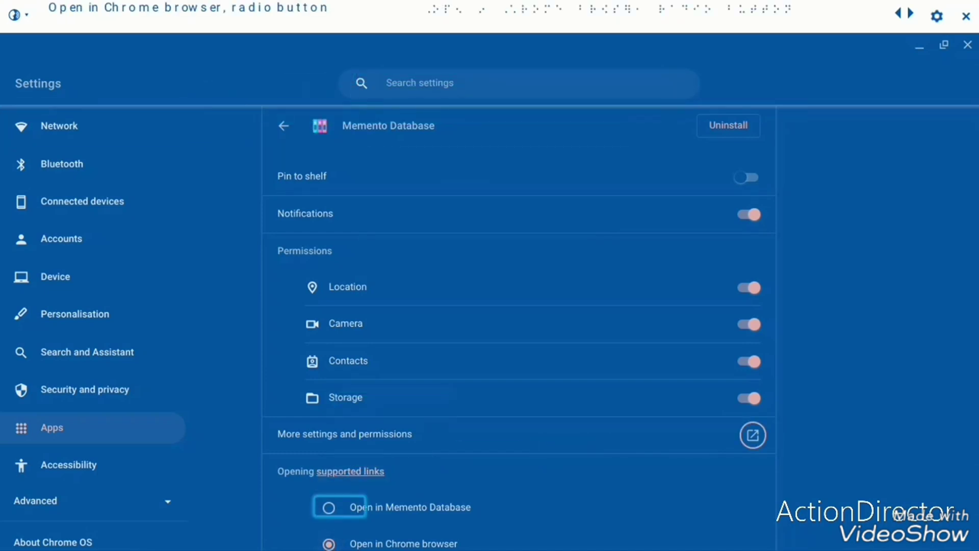
key(ctrl+w)
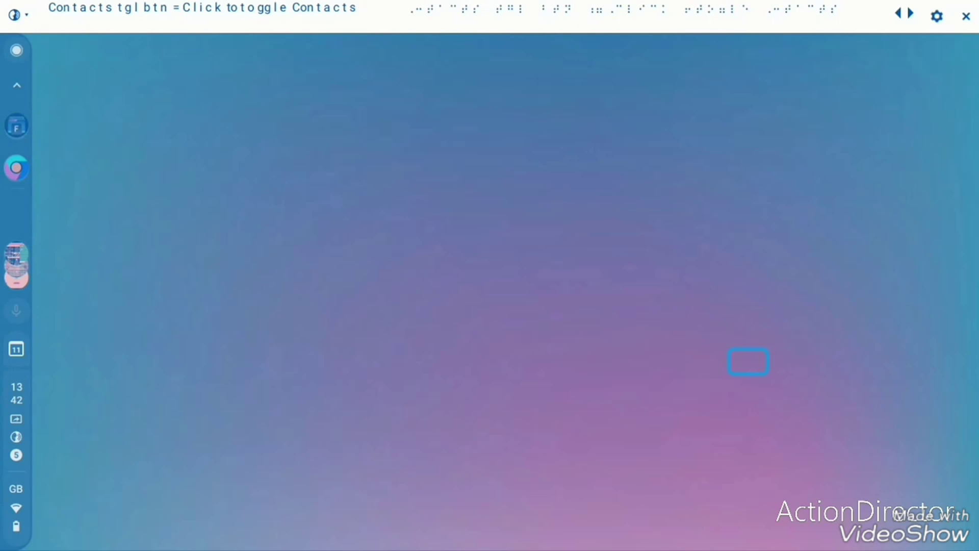
Go through the shelf and status area items and reopen the app launcher
key(alt+shift+l)
key(Tab)
key(Tab)
key(Tab)
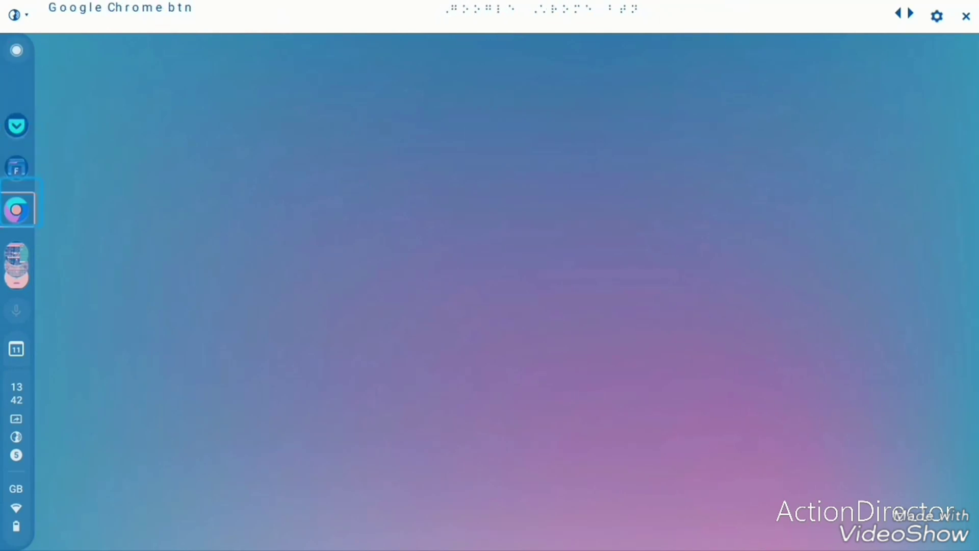
key(Tab)
key(Tab)
key(shift+Tab)
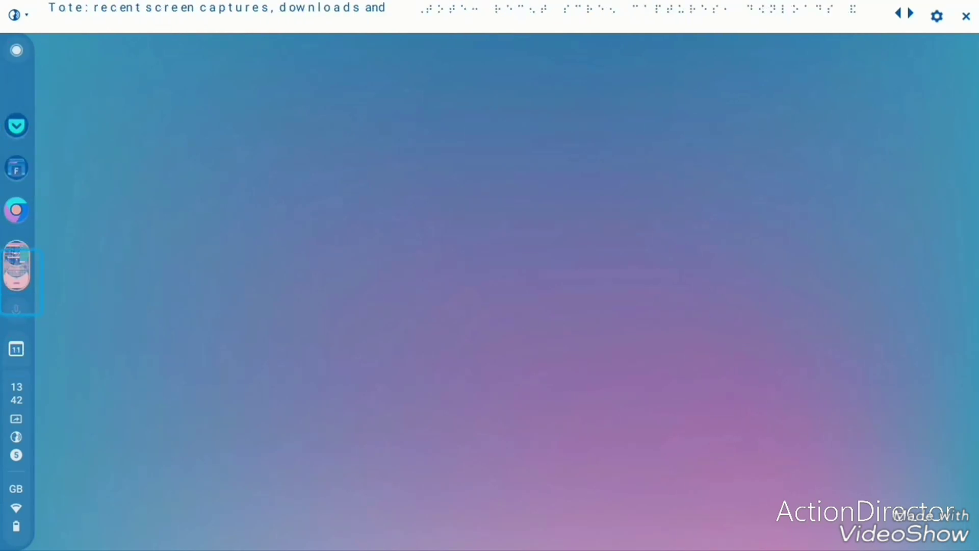
key(shift+Tab)
key(Tab)
key(Tab)
key(Tab)
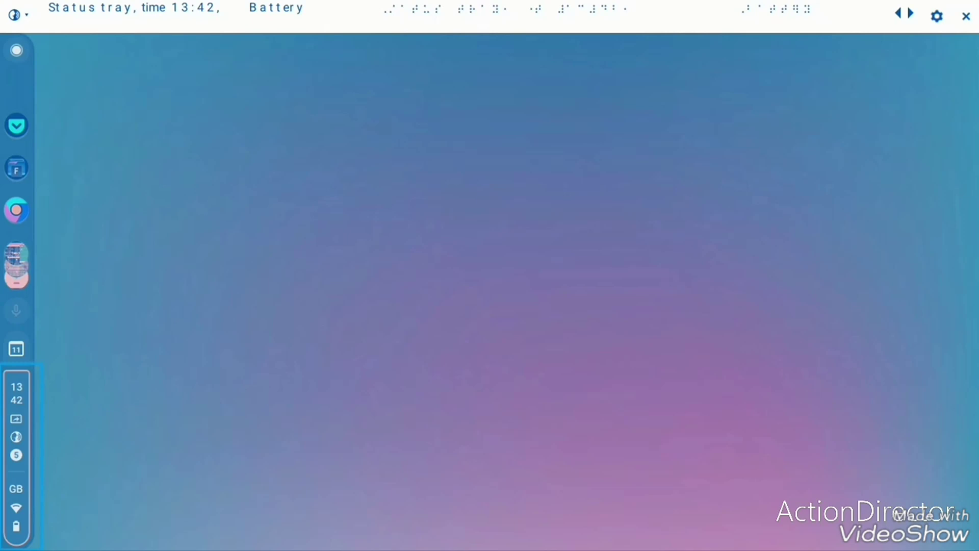
key(Tab)
key(Tab)
key(Tab)
key(Tab)
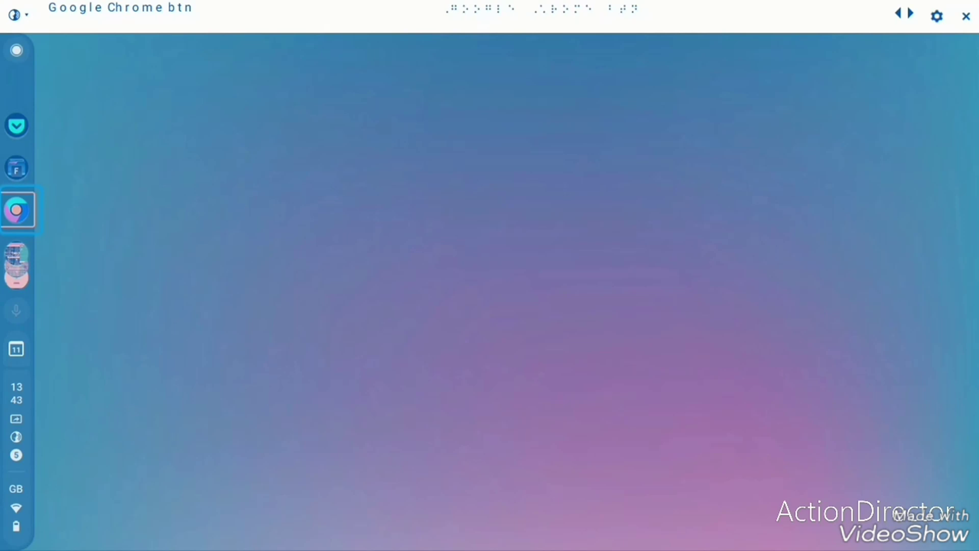
key(Tab)
key(Tab)
key(Tab)
key(Tab)
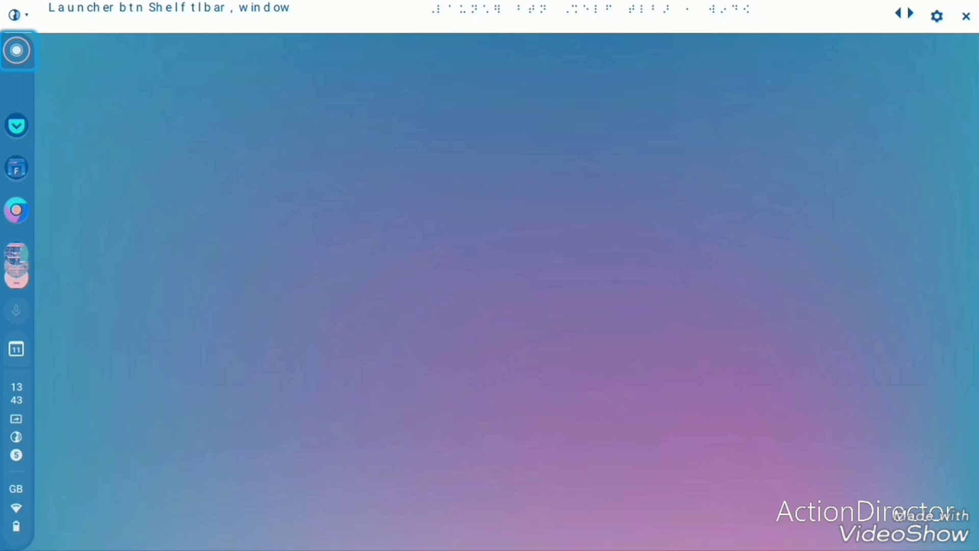
key(Return)
Launch Memento Database from the launcher's app grid
key(Tab)
key(Tab)
key(Tab)
key(Tab)
key(Tab)
key(Tab)
key(Tab)
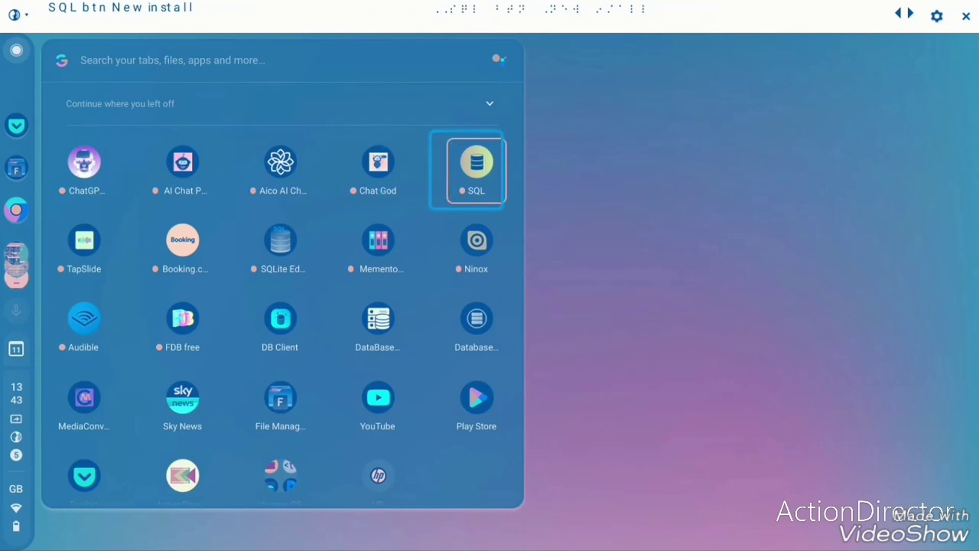
key(Right)
key(Right)
key(Right)
key(Right)
key(Right)
key(Right)
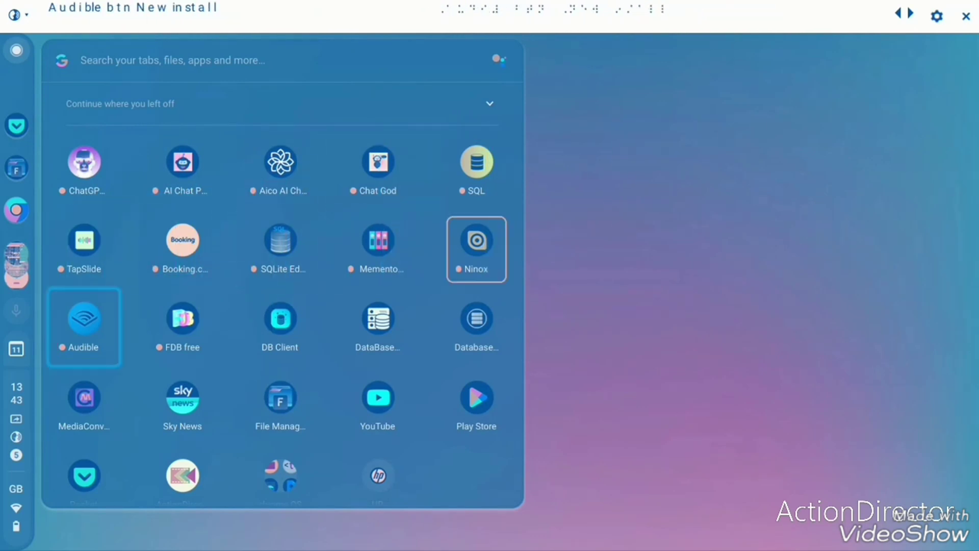
key(Left)
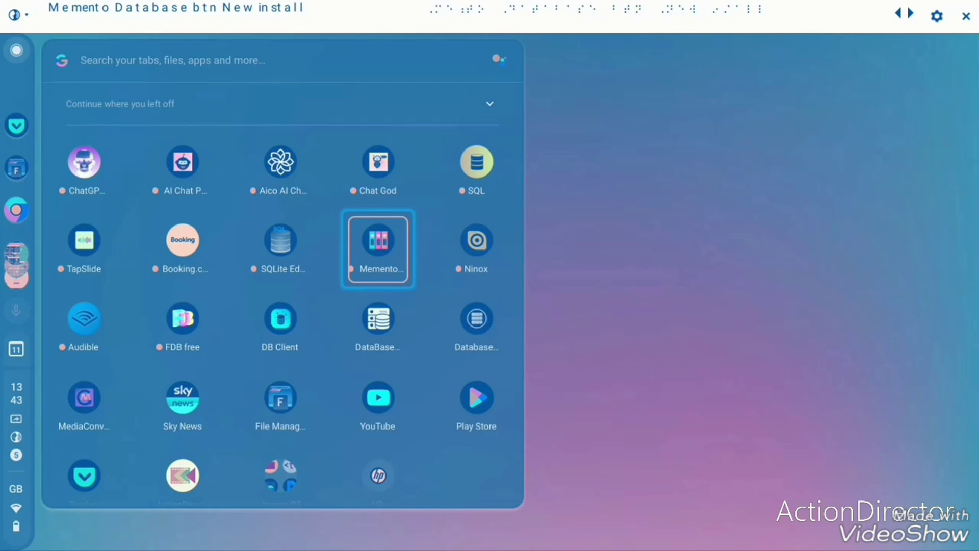
key(Return)
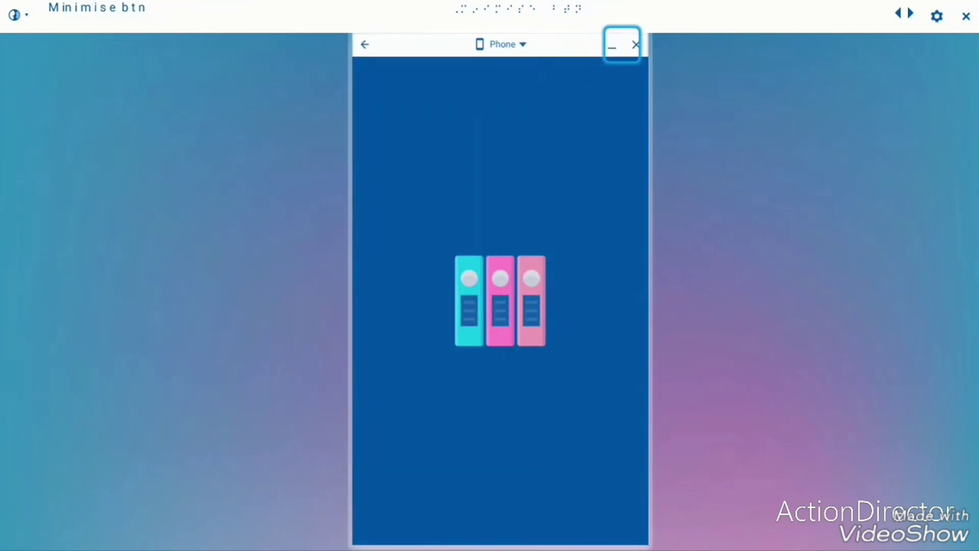
Change the Memento Database window size from the Phone layout to Tablet
key(Tab)
key(Tab)
key(Tab)
key(Return)
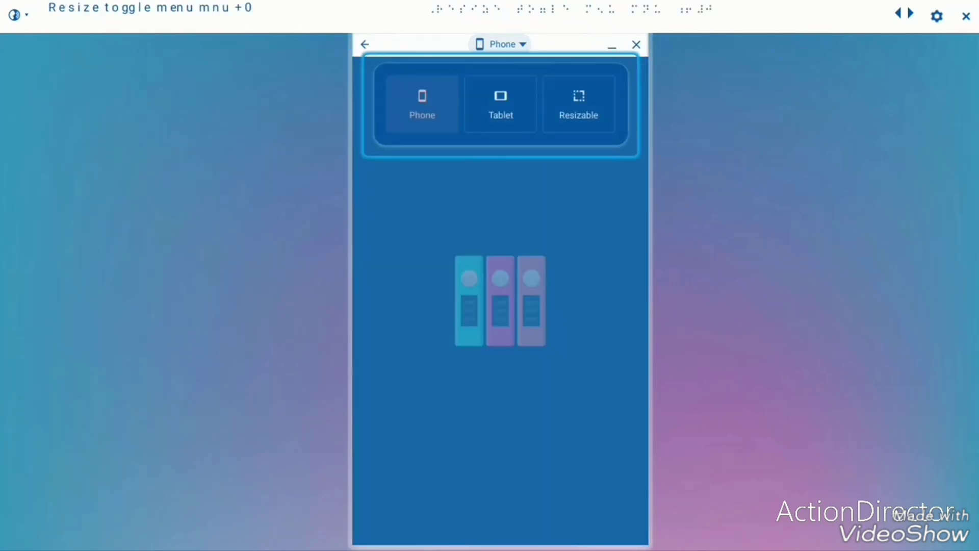
key(Tab)
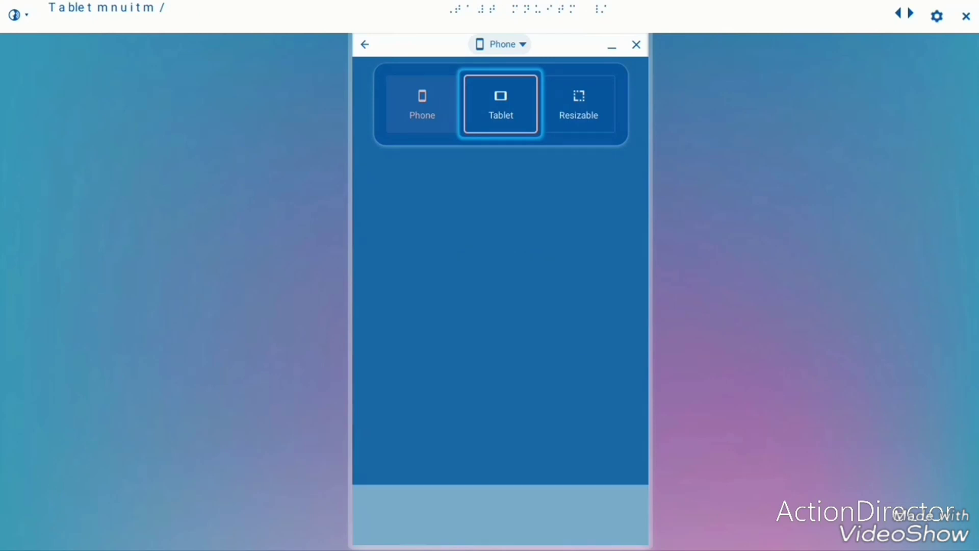
key(Return)
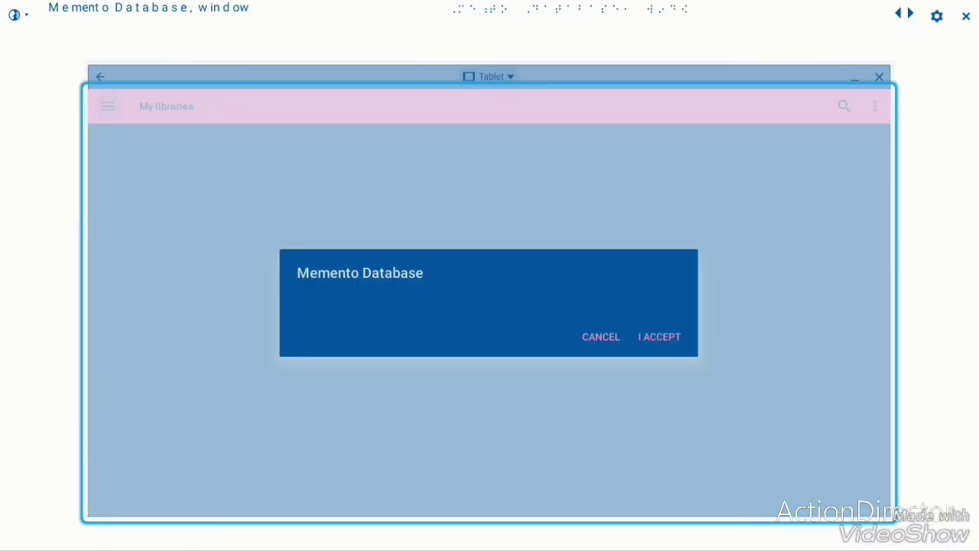
Go through the licence dialog's Cancel and I Accept options and the headings of the End-User License Agreement
key(Tab)
key(Tab)
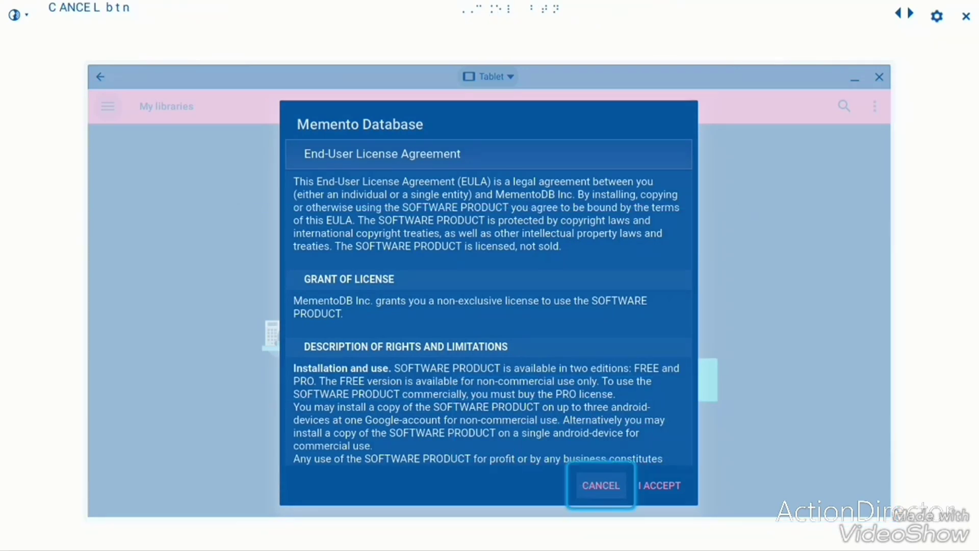
key(Tab)
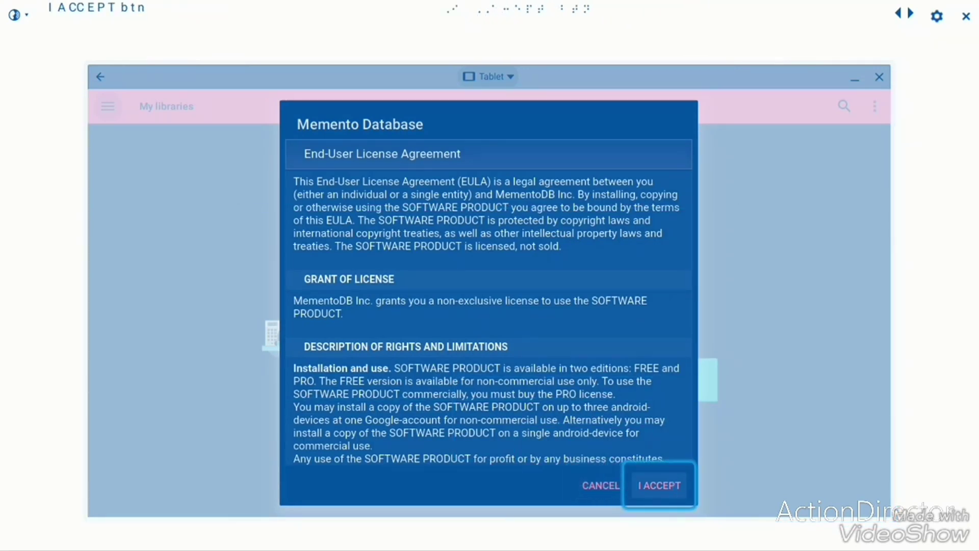
key(shift+Tab)
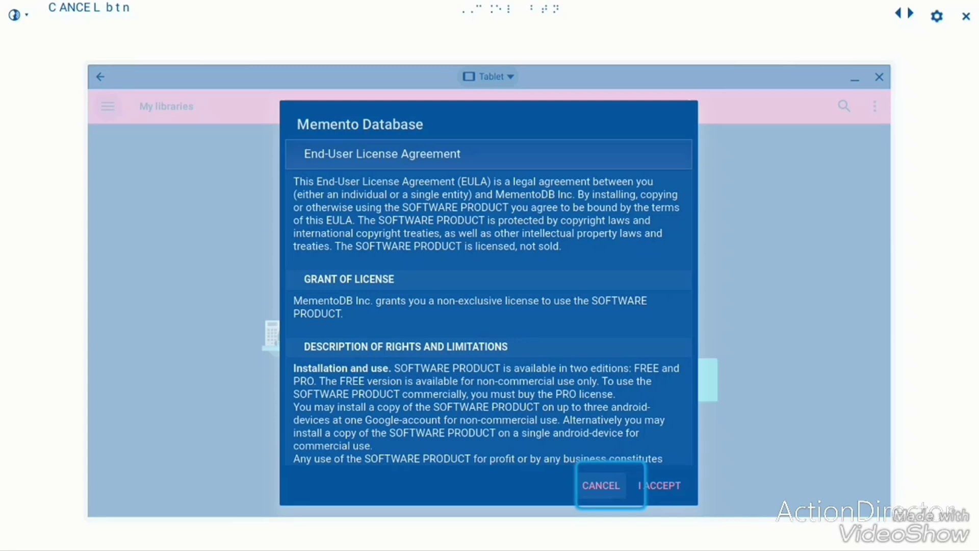
key(Tab)
key(super+Left)
key(super+Left)
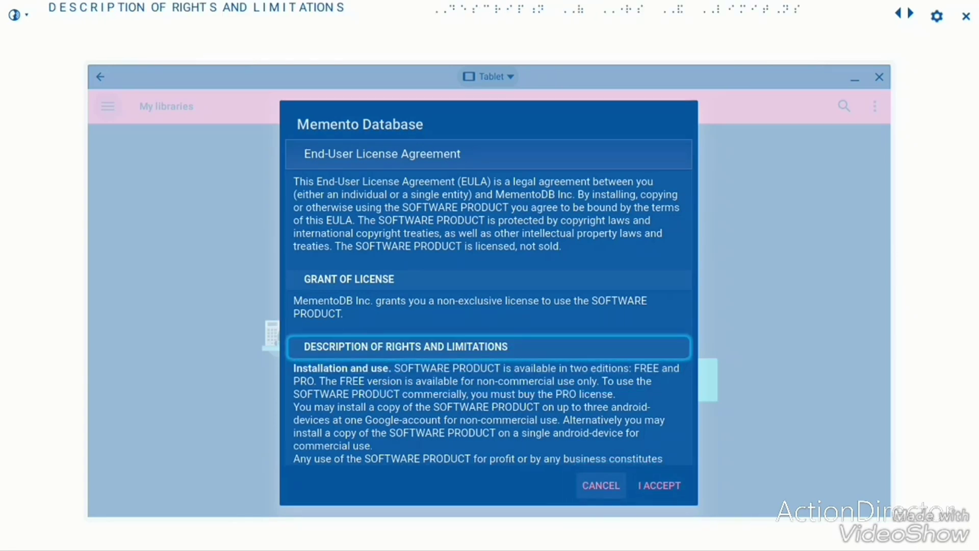
key(super+shift+h)
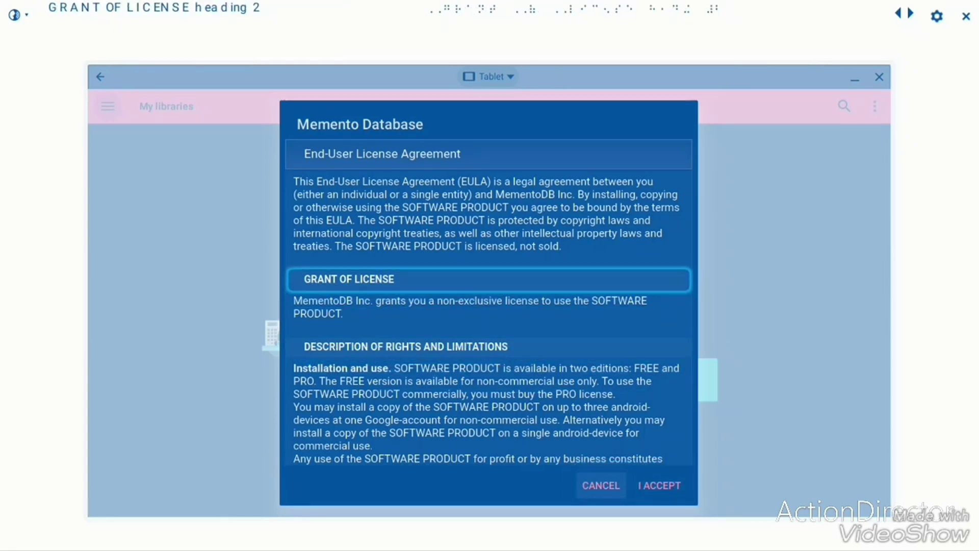
key(super+shift+h)
key(super+h)
key(ctrl+super+Left)
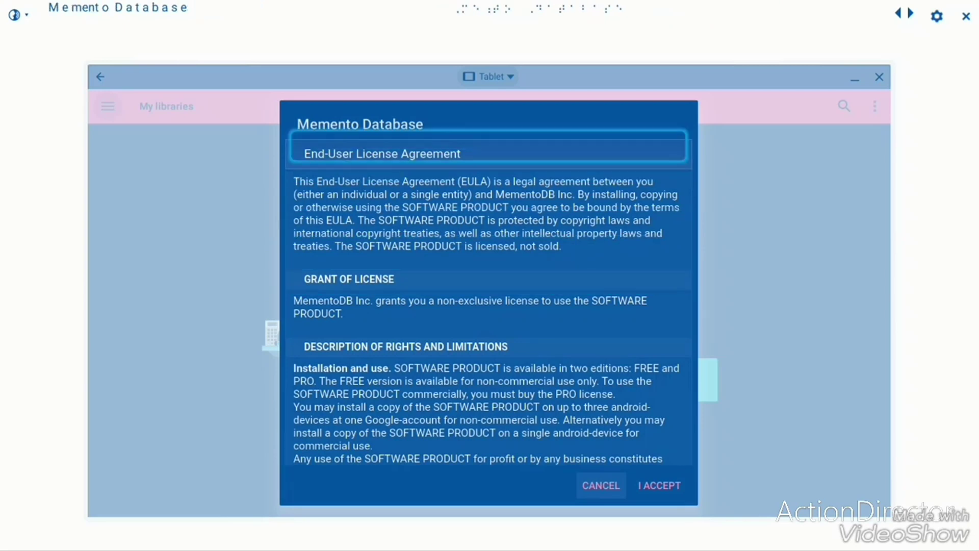
key(super+Right)
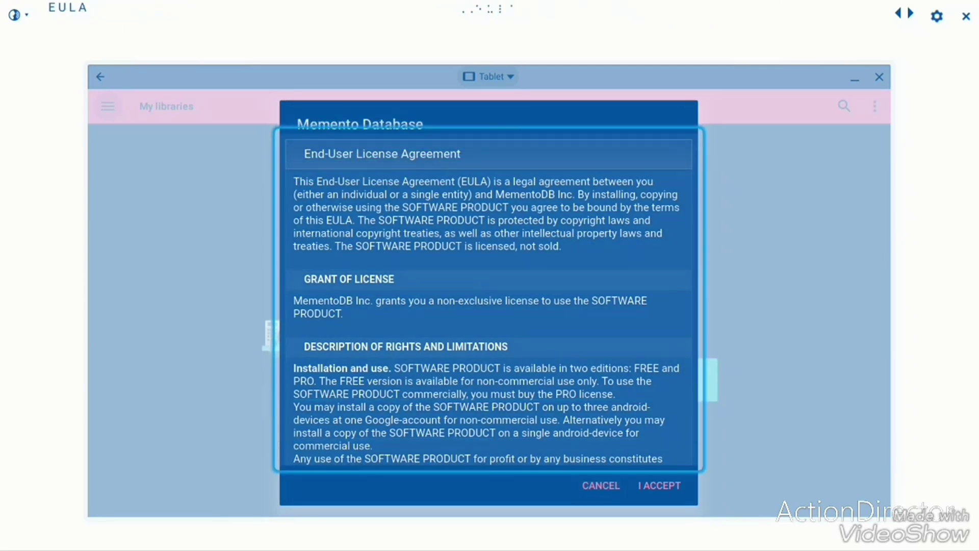
key(super+h)
key(super+shift+h)
key(super+h)
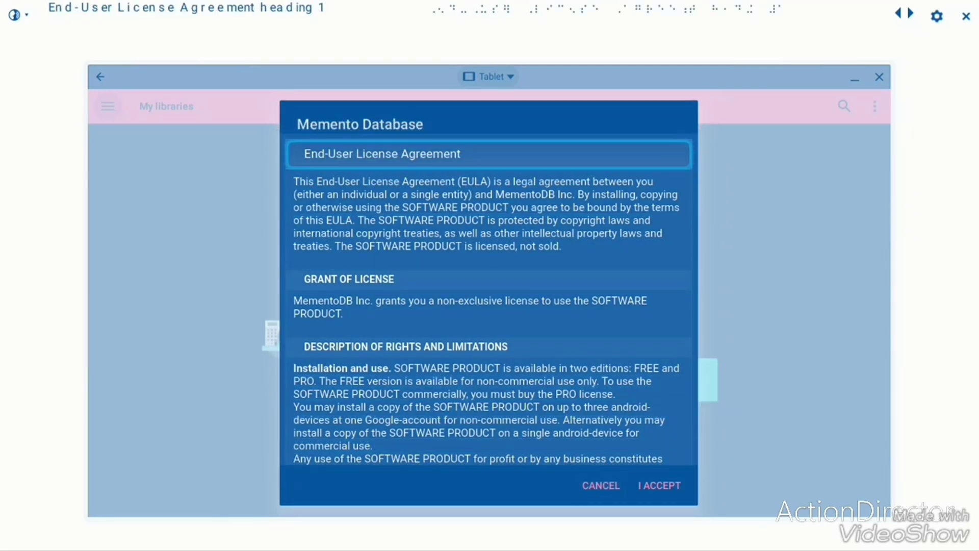
key(super+h)
key(super+h)
Accept the End-User License Agreement of Memento Database
key(super+b)
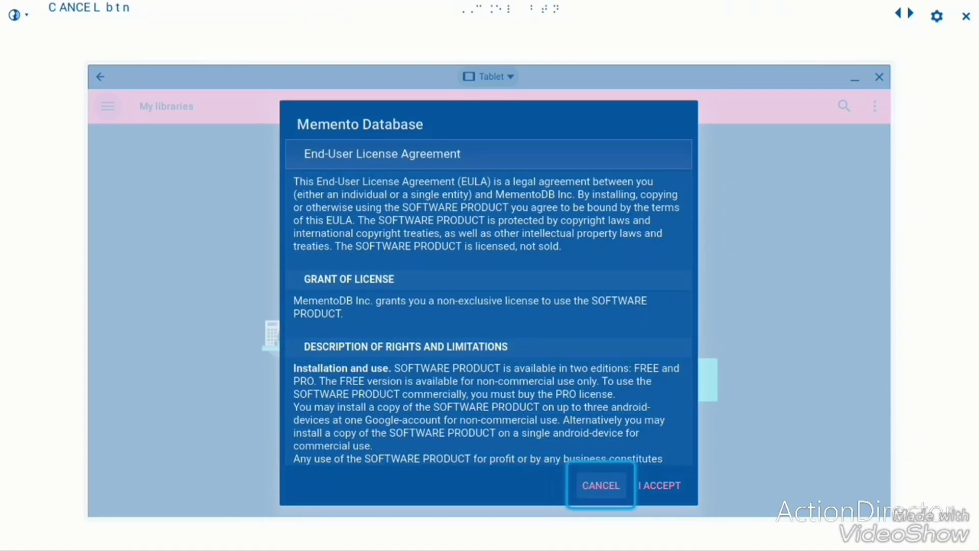
key(super+b)
key(super+space)
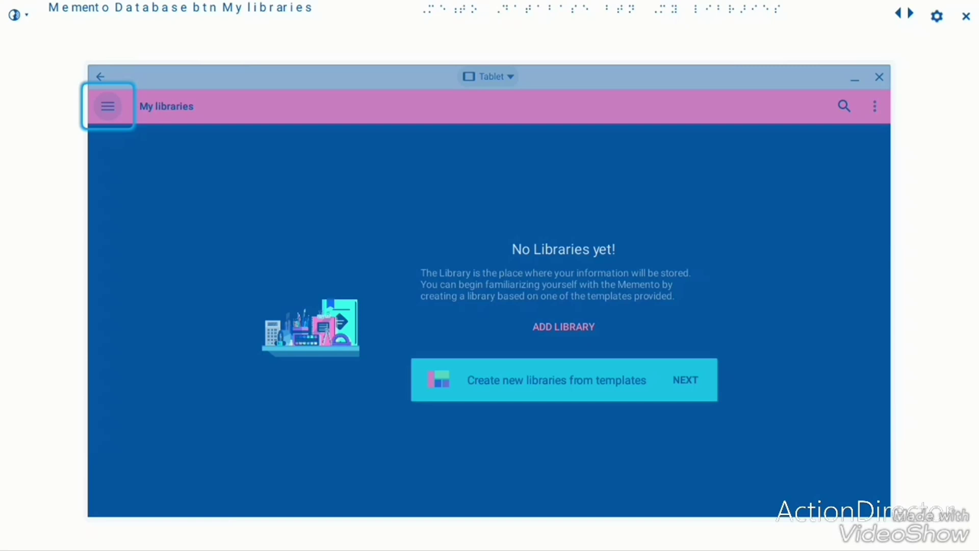
Go through the controls above the My libraries list and try to open More options
key(super+Right)
key(super+Right)
key(super+Right)
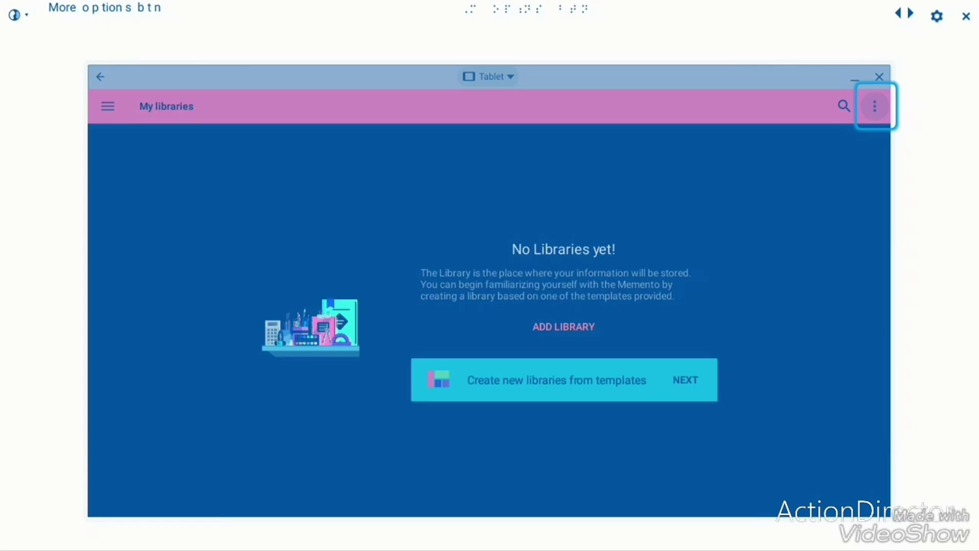
key(super+space)
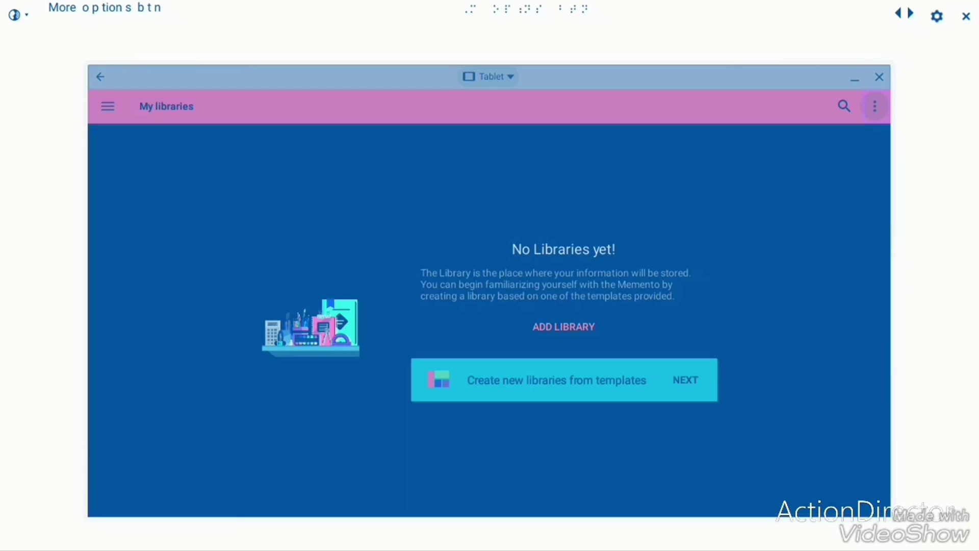
key(XF86AudioRaiseVolume)
key(XF86AudioLowerVolume)
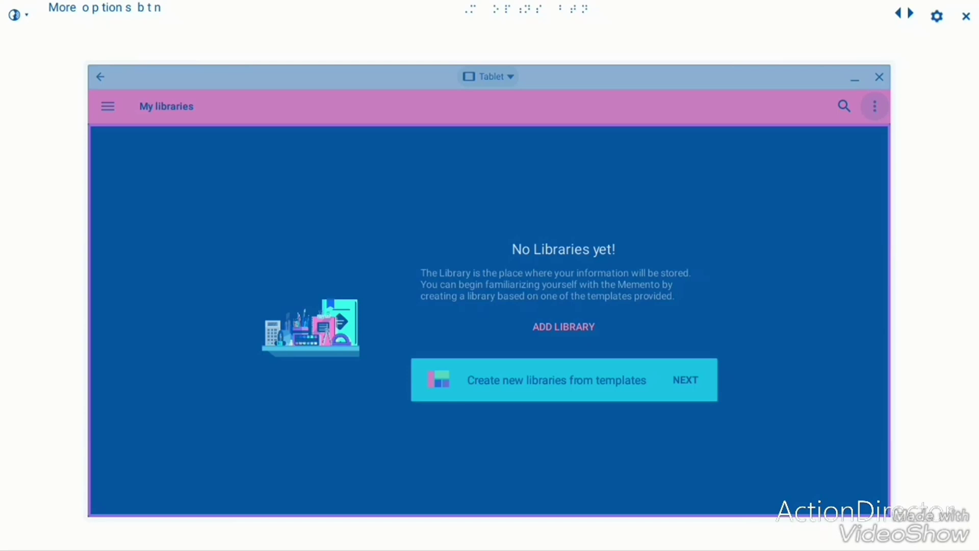
Open the Add Library page from the empty My libraries view and look through its options and Personal templates
key(Tab)
key(Tab)
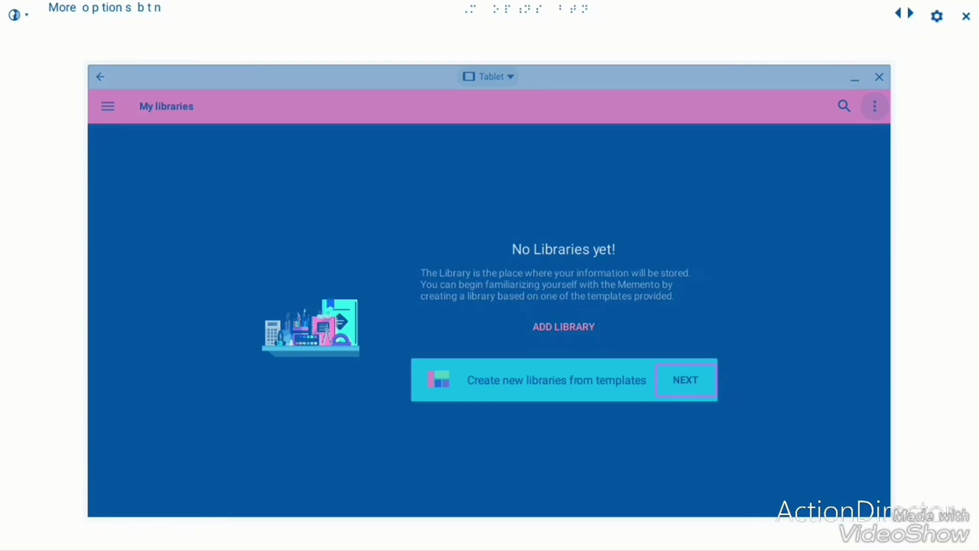
key(Return)
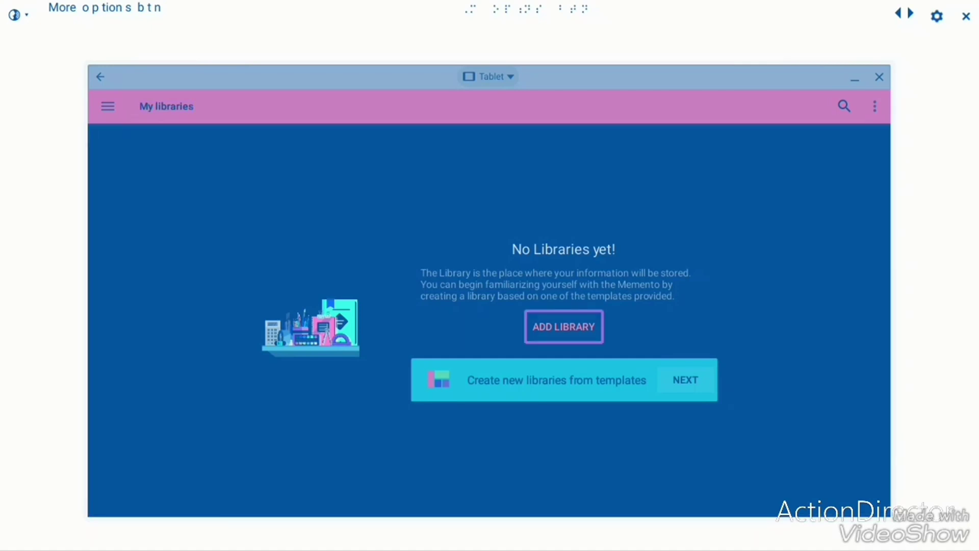
key(Return)
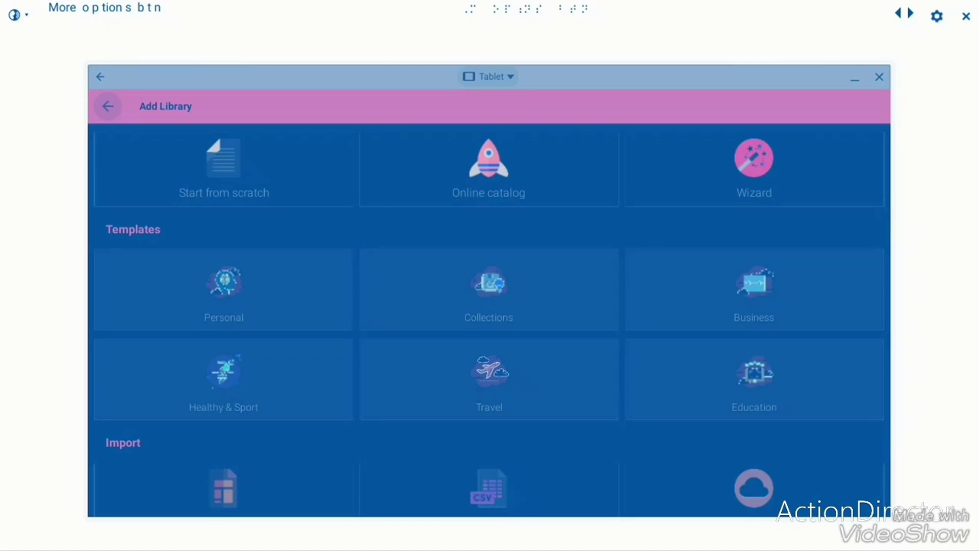
scroll(488, 319, down, 1)
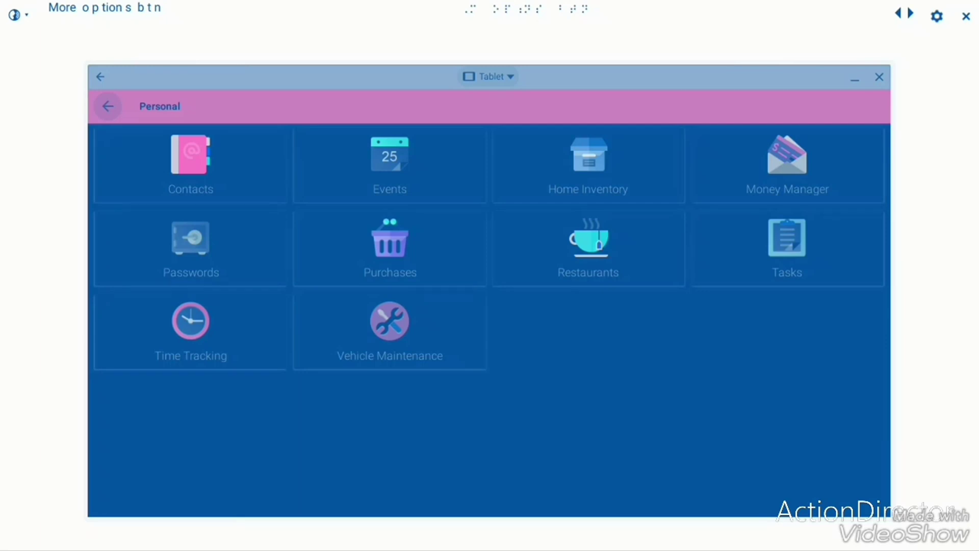
key(Return)
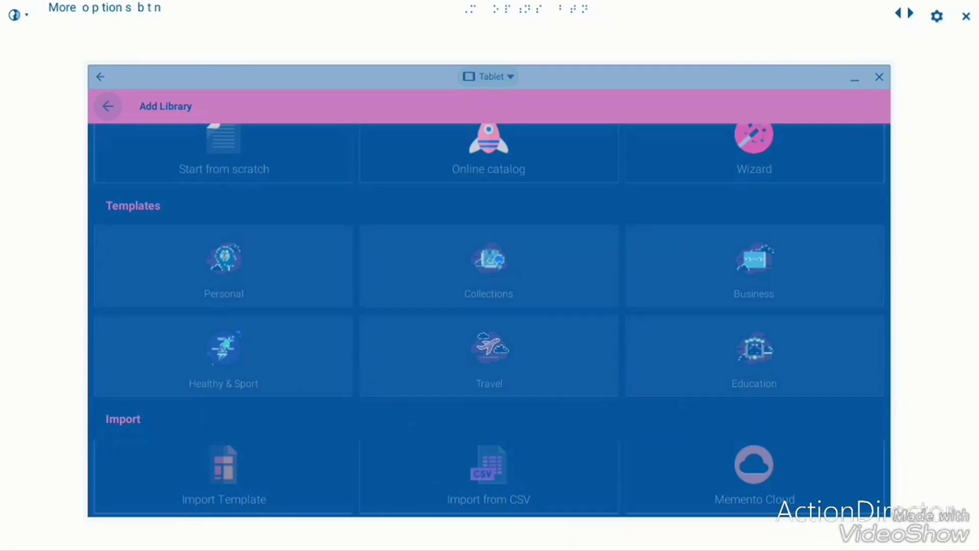
Start creating a new library from scratch
key(Return)
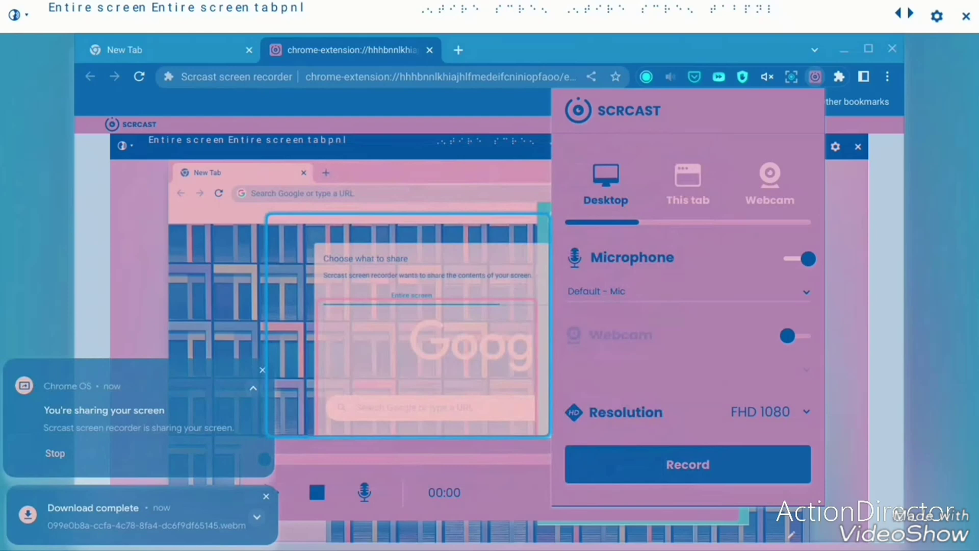
key(Tab)
key(Tab)
key(Tab)
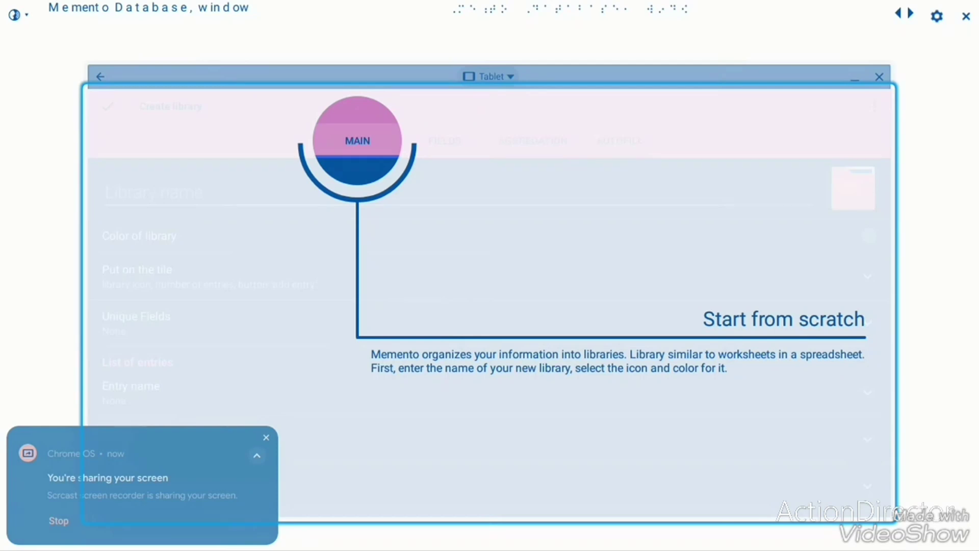
Enter Chromebooks as the name of the new library
key(Tab)
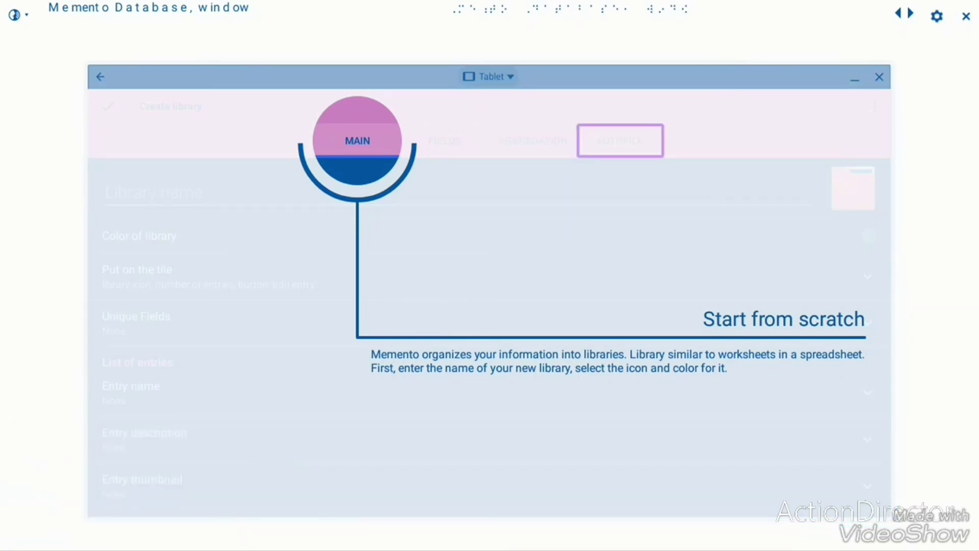
key(shift+Tab)
key(shift+Tab)
key(shift+Tab)
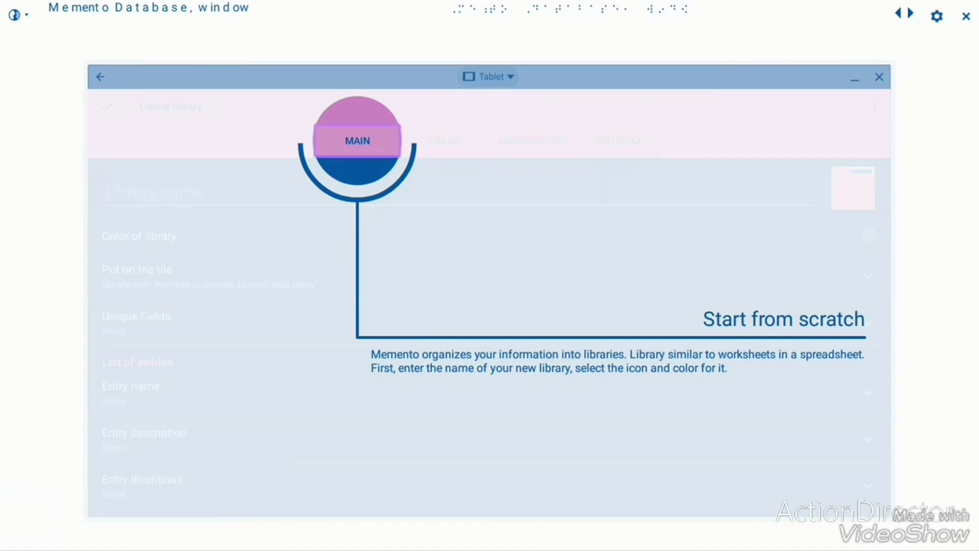
key(shift+Tab)
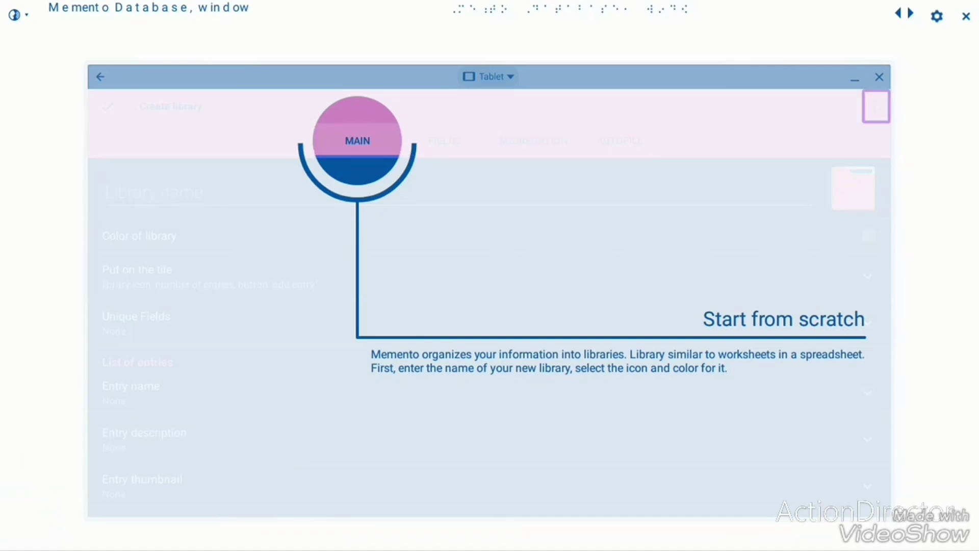
key(Tab)
key(Tab)
key(Tab)
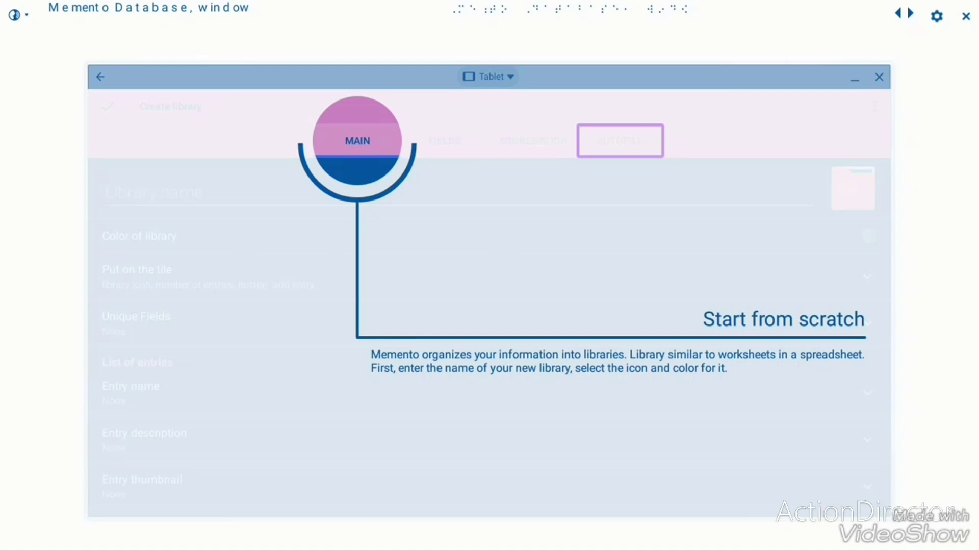
key(Tab)
key(Tab)
key(shift+Tab)
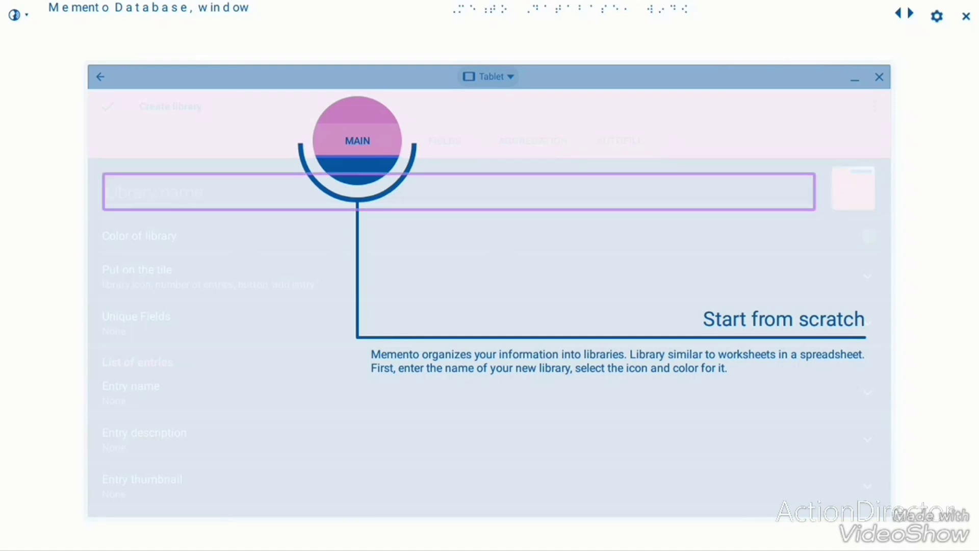
key(Tab)
key(shift+Tab)
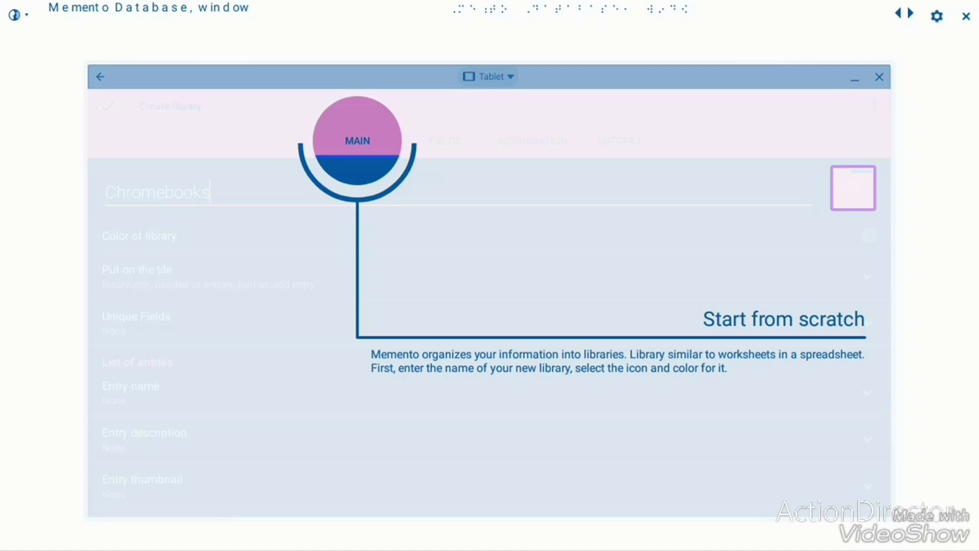
key(Tab)
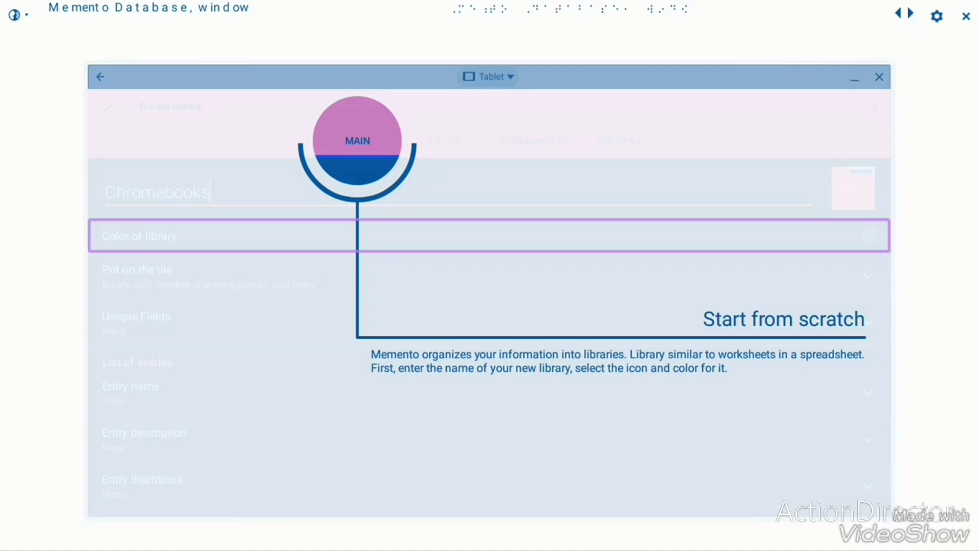
Go through the new library's main settings, from the library color and tile options to the entry background color
key(Tab)
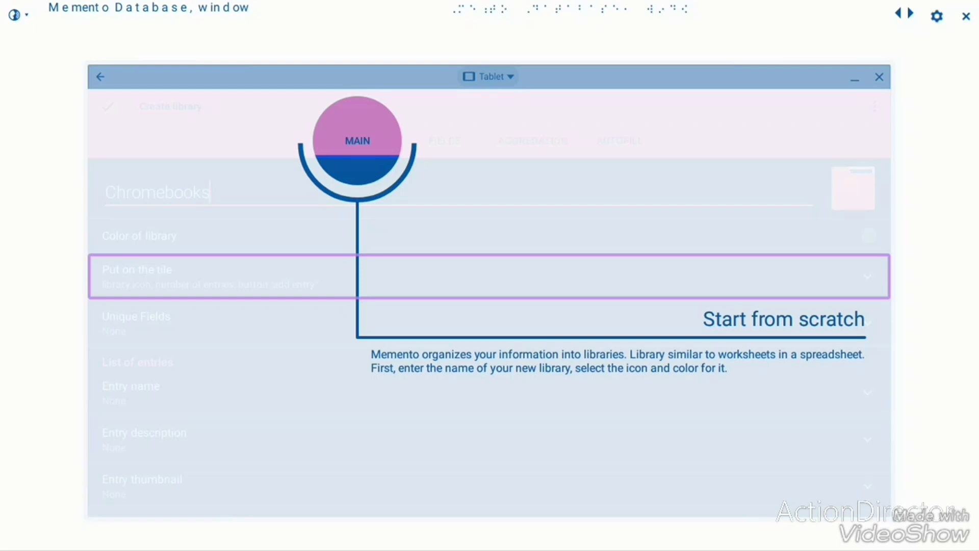
key(Tab)
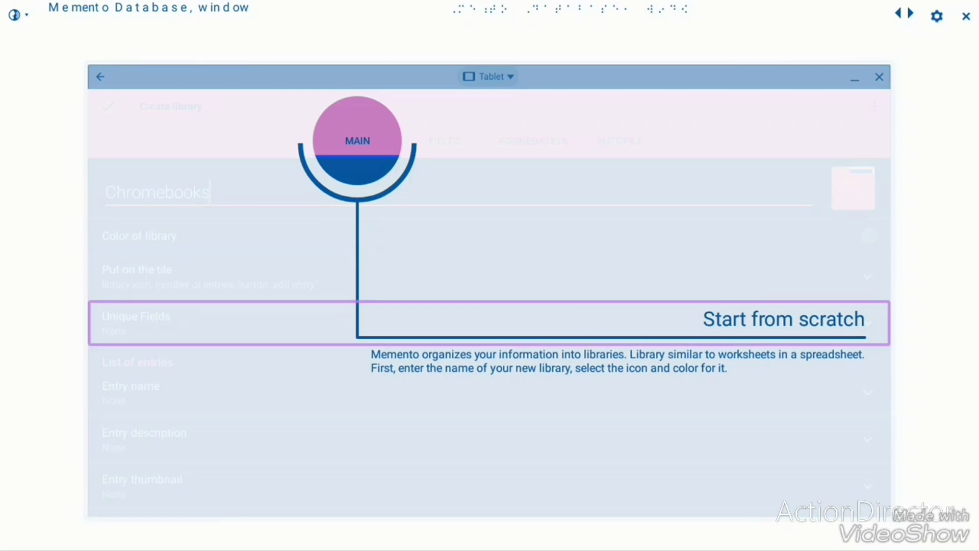
key(Tab)
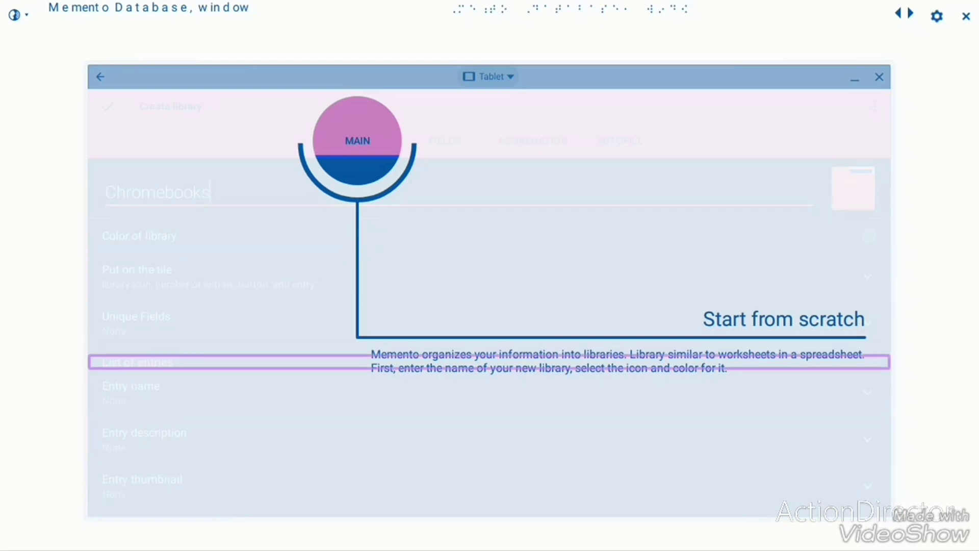
key(Tab)
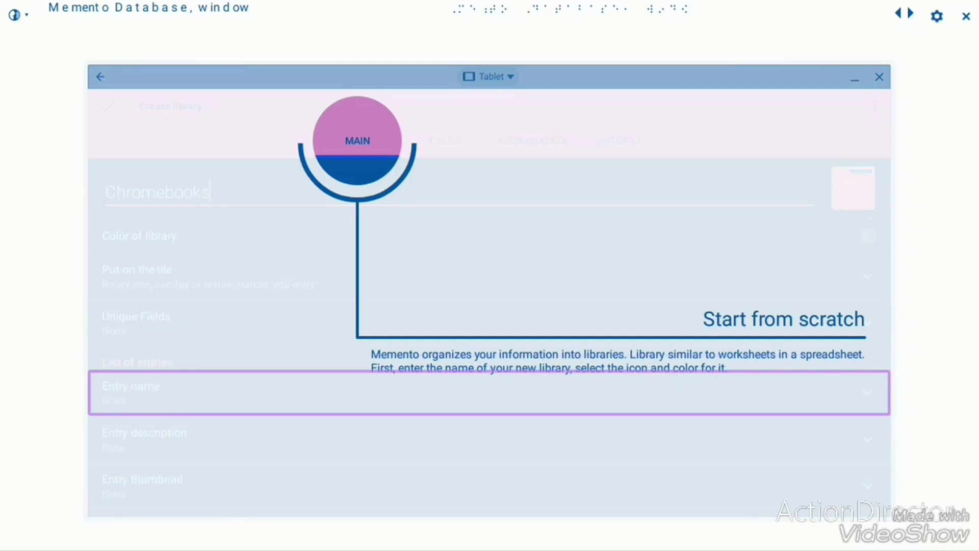
key(Tab)
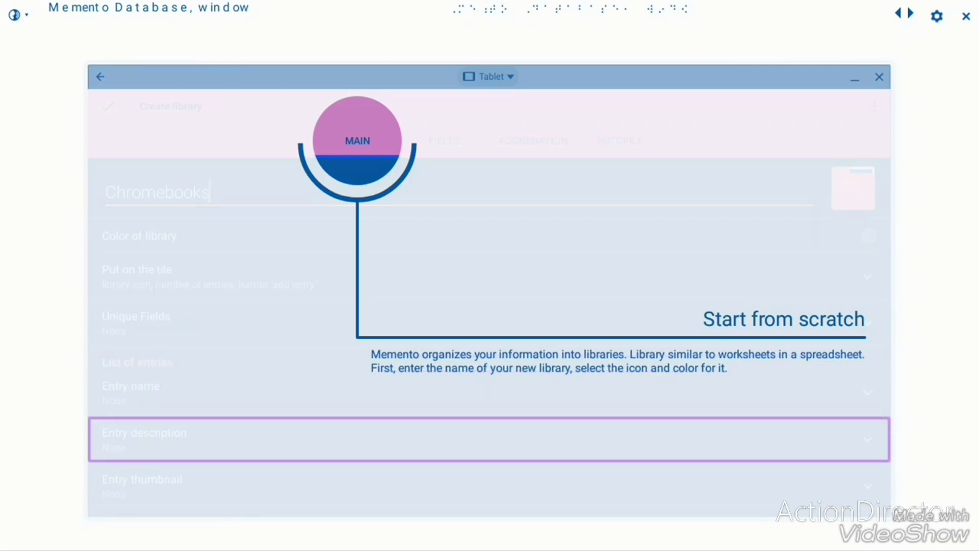
key(Tab)
key(Tab)
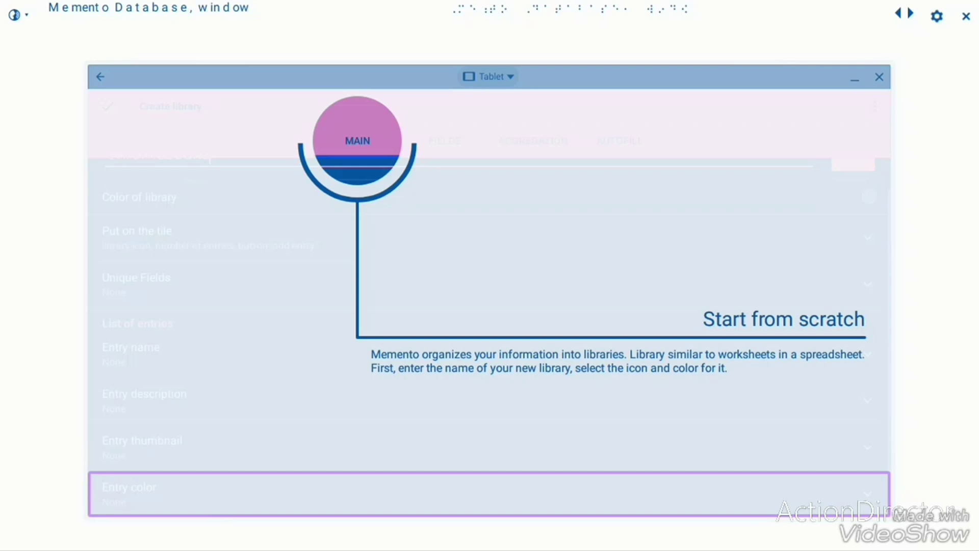
key(Tab)
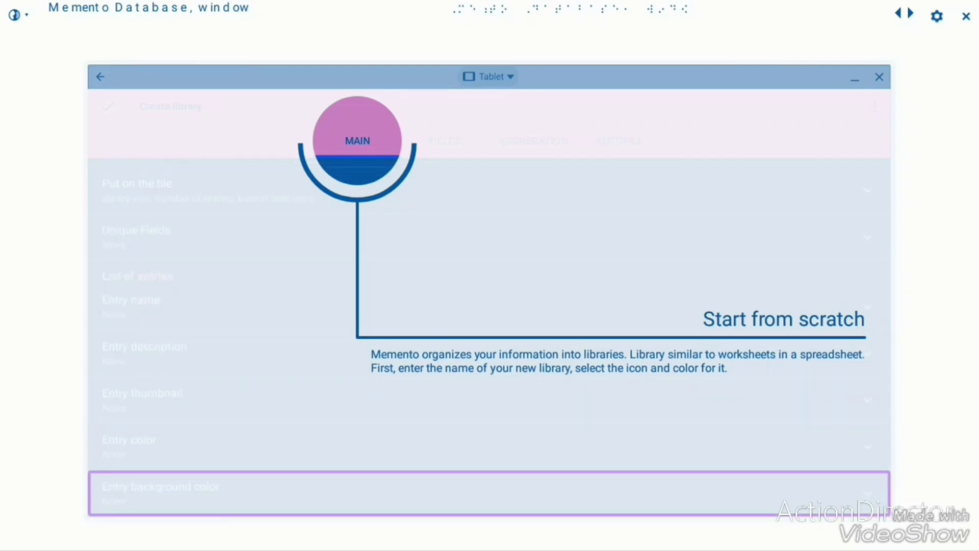
key(Tab)
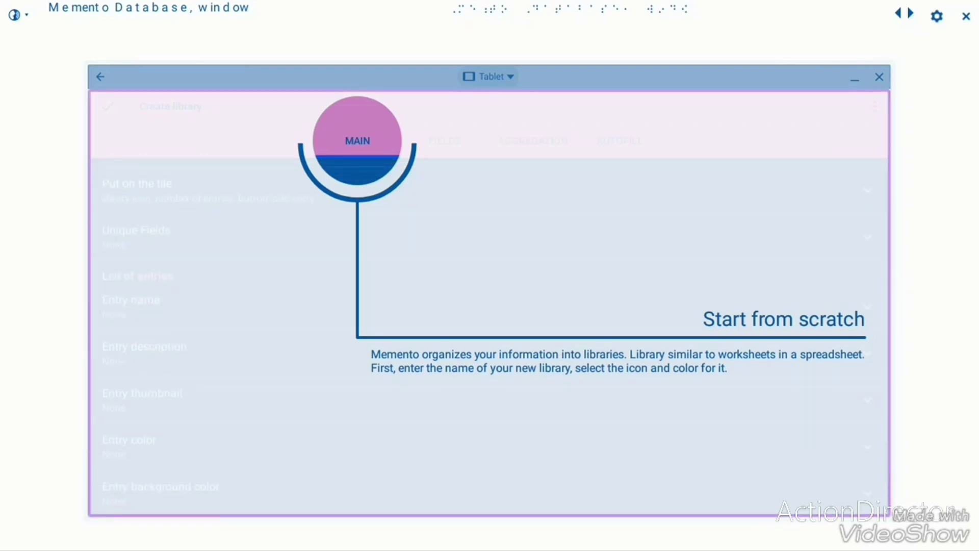
Switch the setup of the new Chromebooks library from its main settings to the Fields section
key(super+Left)
key(super+Left)
key(super+Left)
key(super+Left)
key(super+Left)
key(super+Left)
key(super+Left)
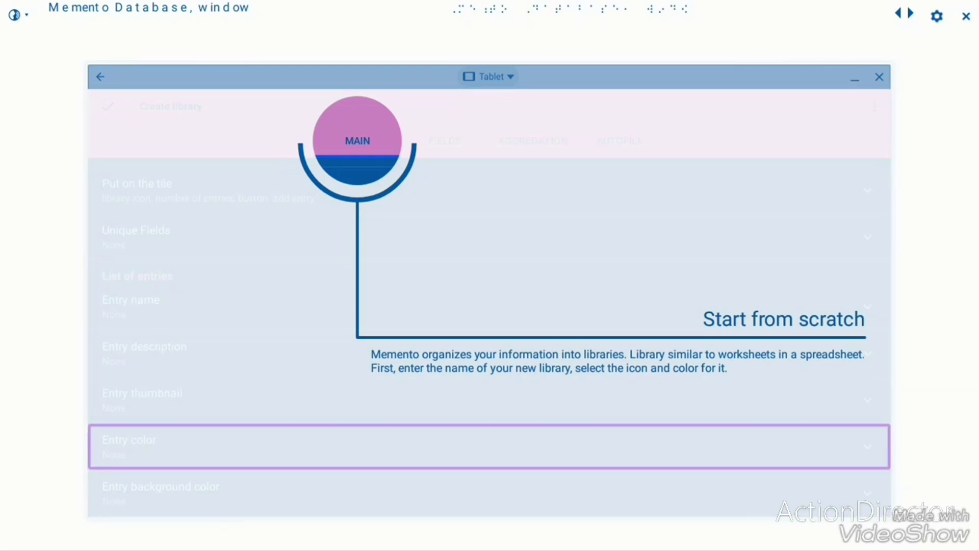
key(shift+Tab)
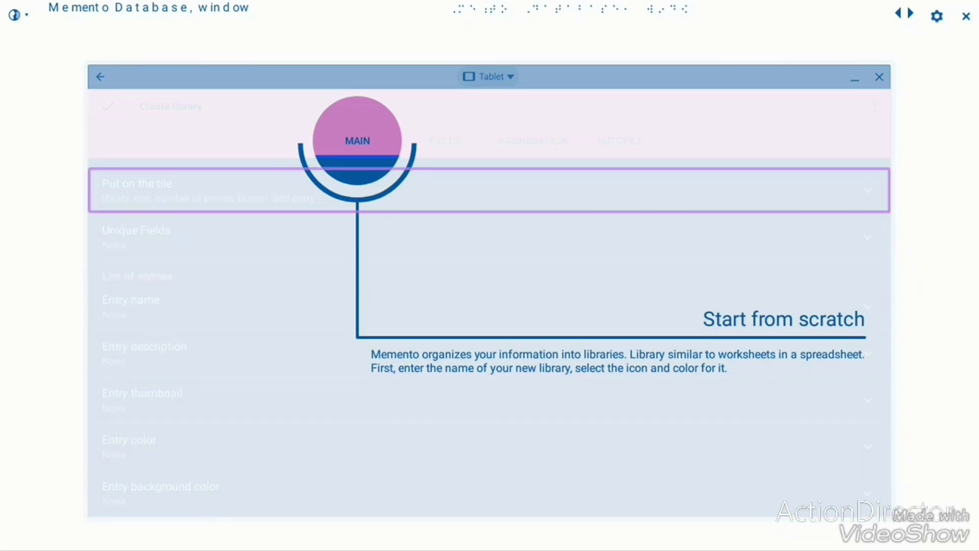
key(shift+Tab)
key(shift+Tab)
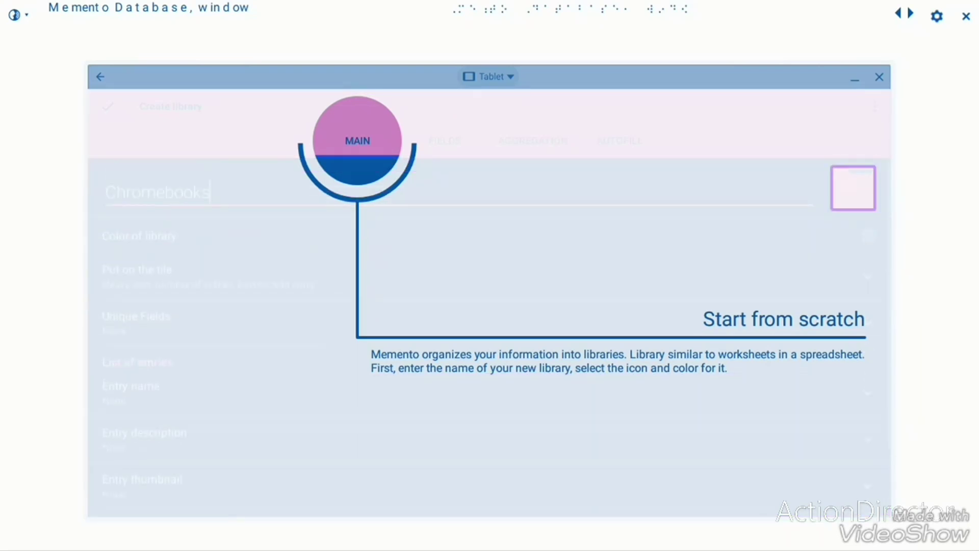
key(shift+Tab)
key(shift+Tab)
key(shift+Tab)
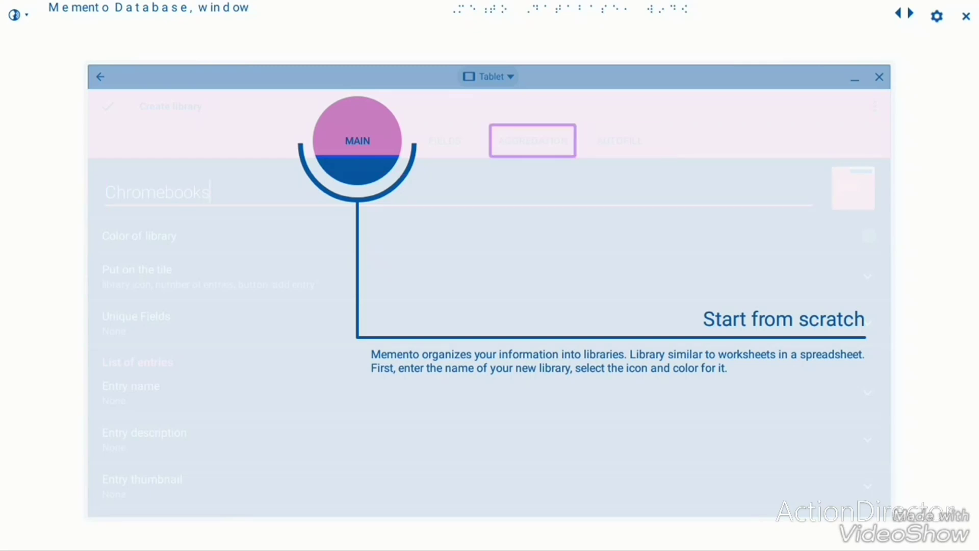
key(Tab)
key(shift+Tab)
key(shift+Tab)
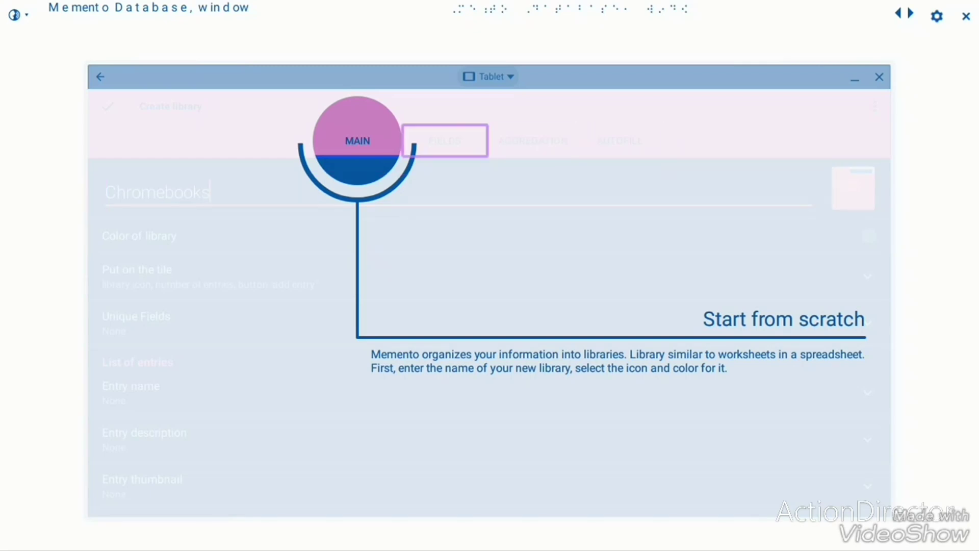
key(shift+Tab)
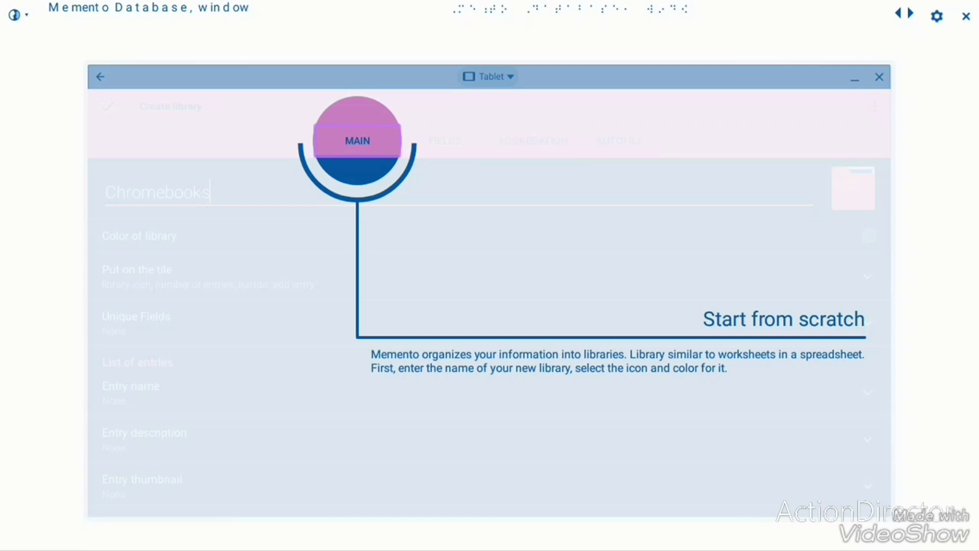
key(Tab)
key(Return)
Open the choices for adding an element to the library's empty field list
key(Tab)
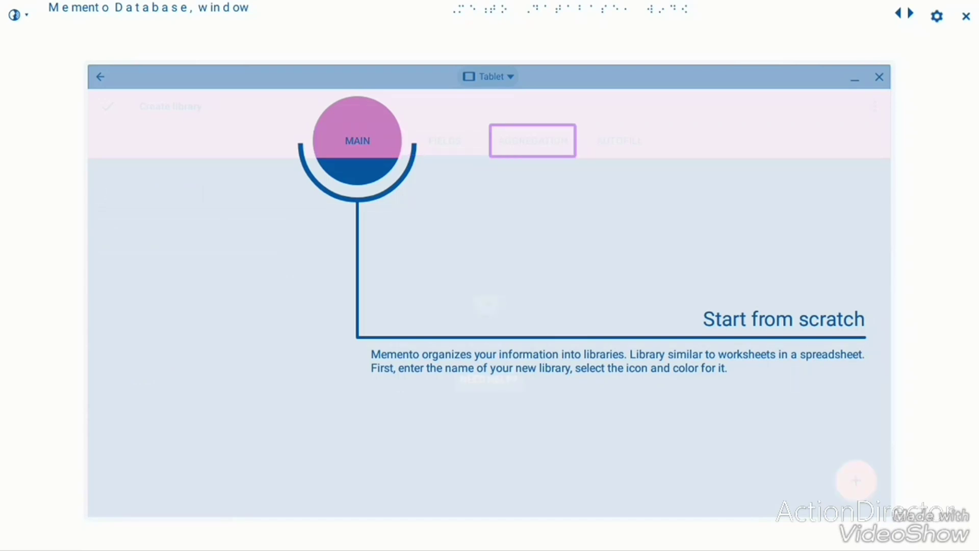
key(shift+Tab)
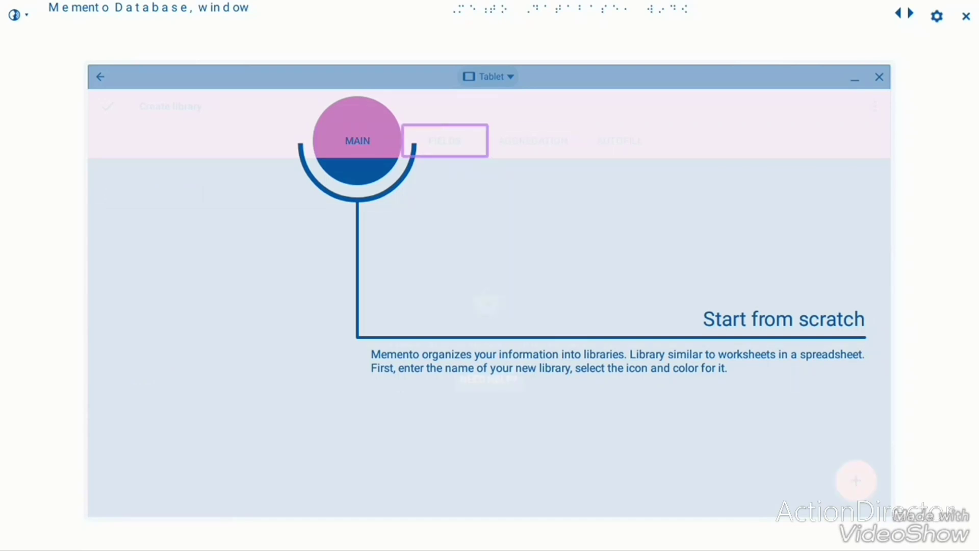
key(Tab)
key(Tab)
key(Tab)
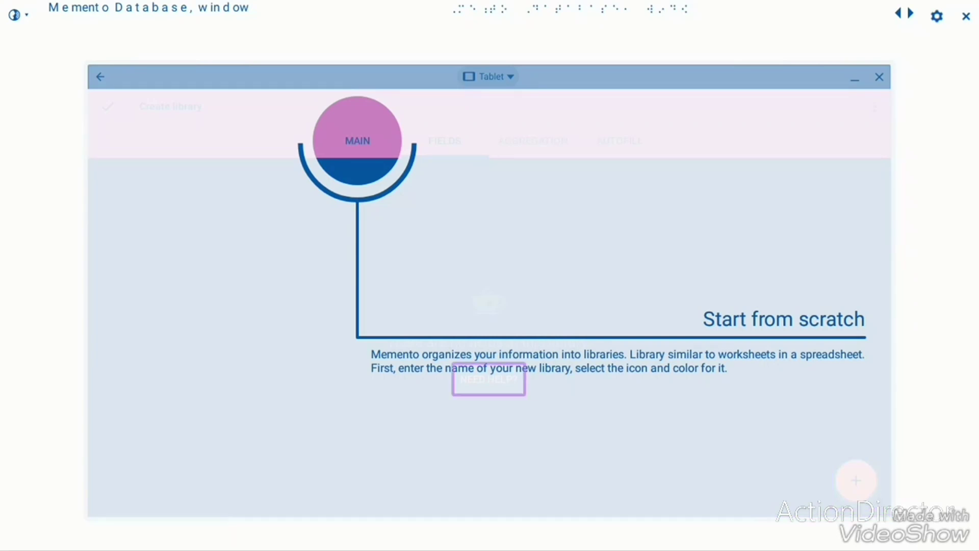
key(shift+Tab)
key(super+Left)
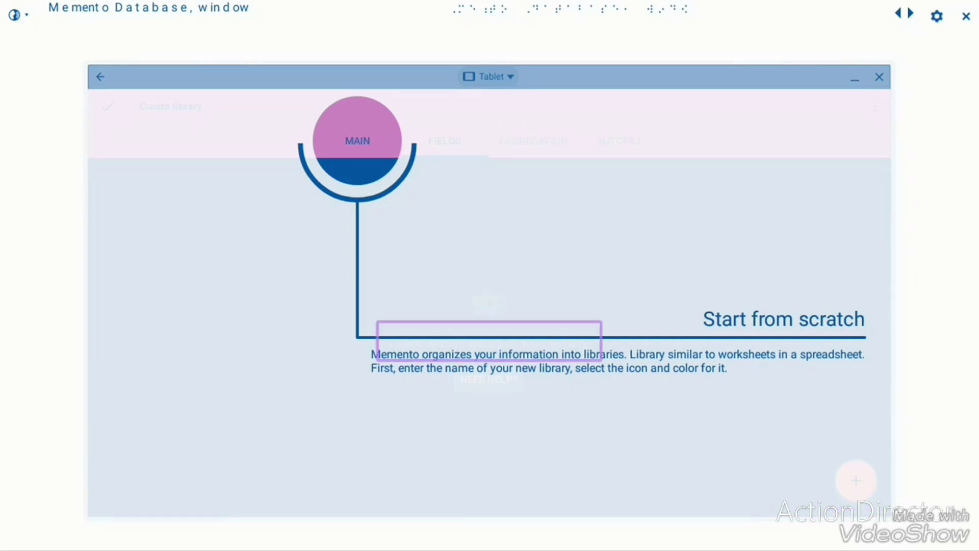
key(Tab)
key(Return)
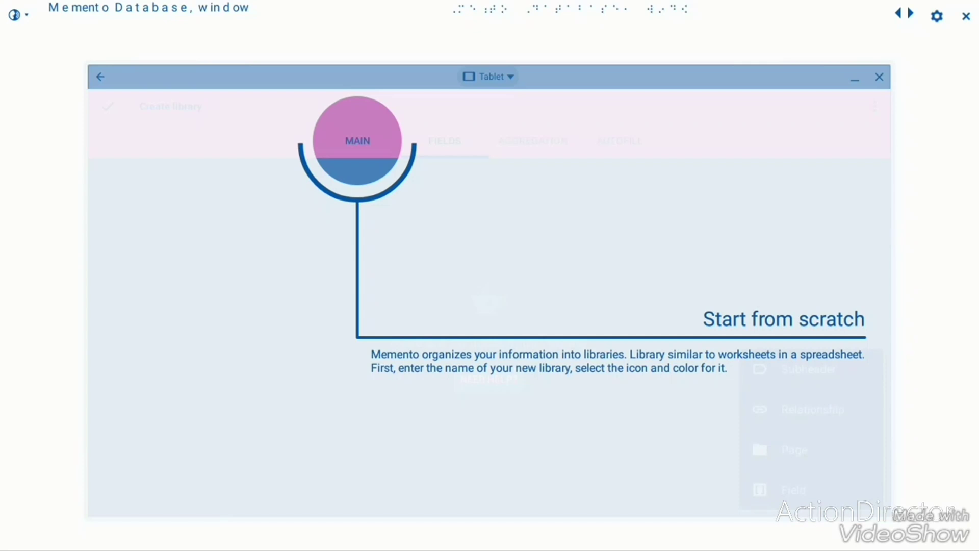
Go through the element types that can be added to the library: Subheader, Relationship, Page and Field
key(Tab)
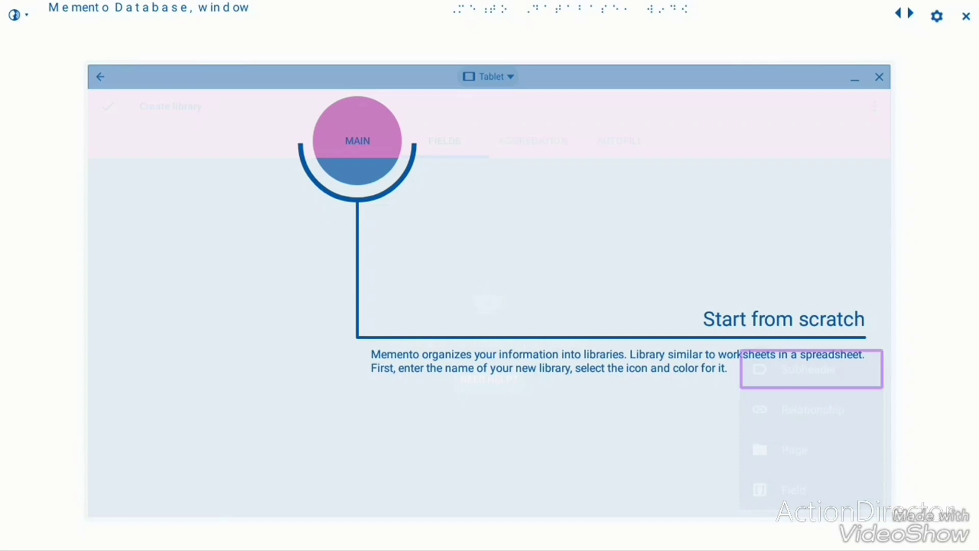
key(Tab)
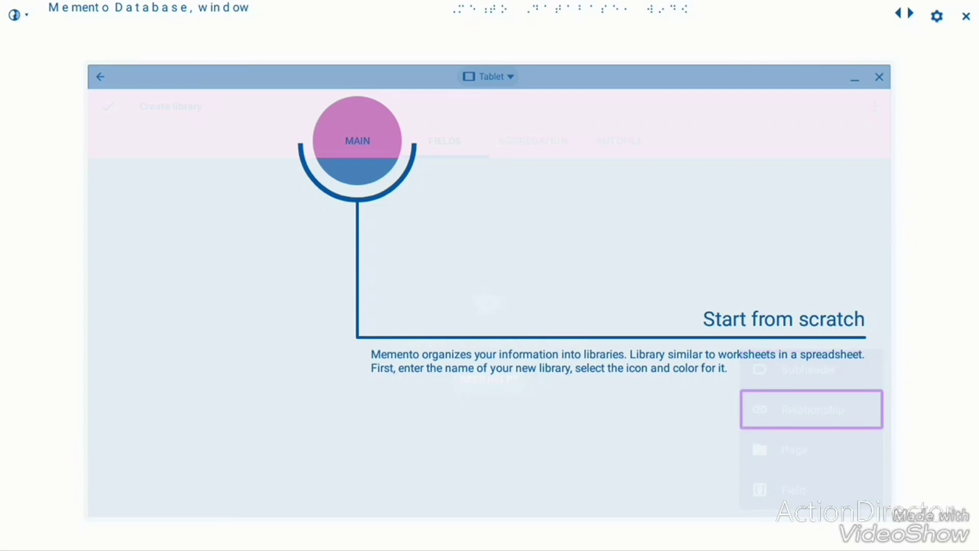
key(shift+Tab)
key(shift+Tab)
key(Tab)
key(Tab)
key(Tab)
key(shift+Tab)
key(Tab)
key(Tab)
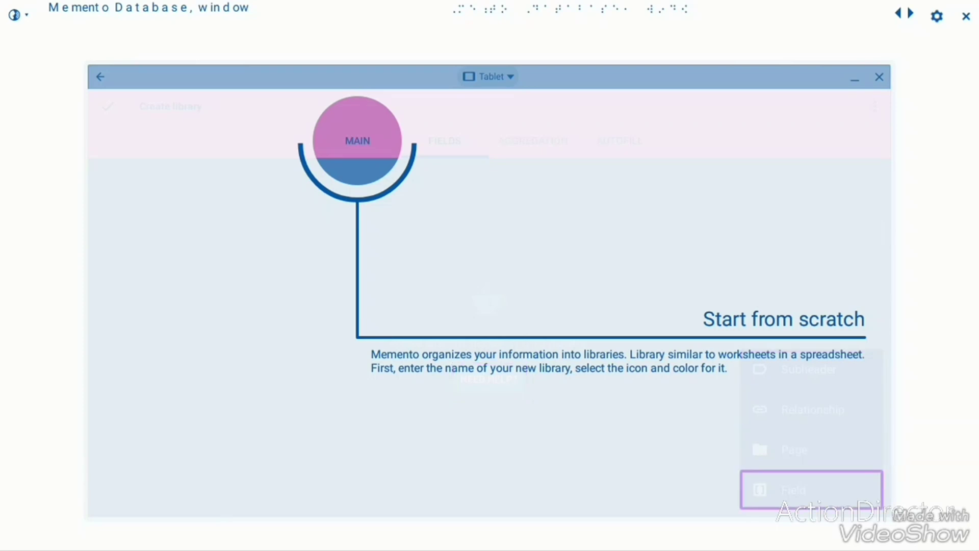
key(Tab)
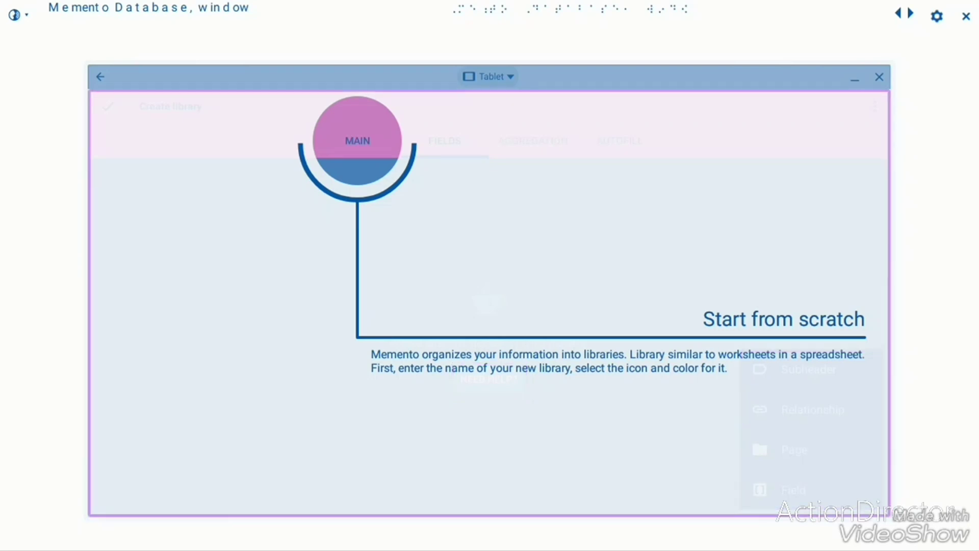
key(Tab)
key(shift+Tab)
key(Tab)
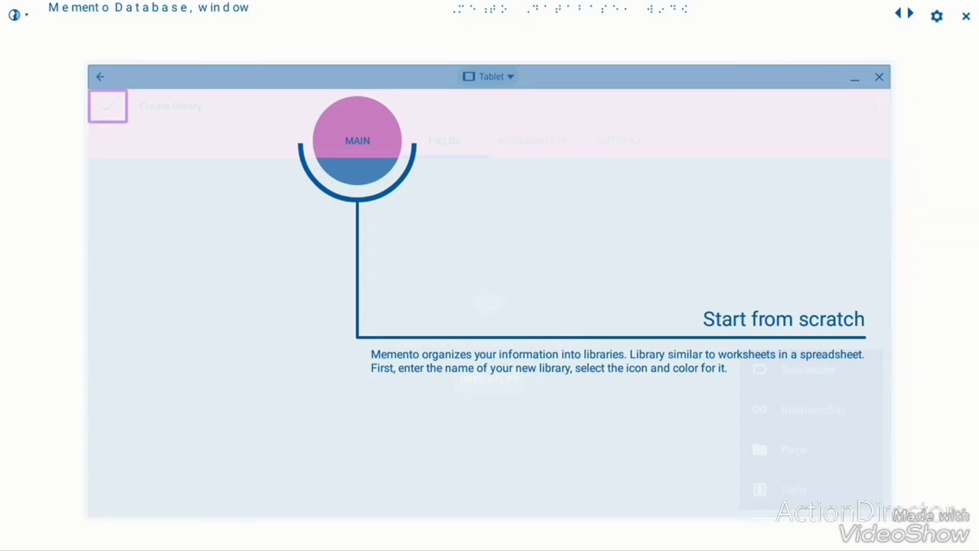
key(Tab)
key(Tab)
key(Tab)
key(Tab)
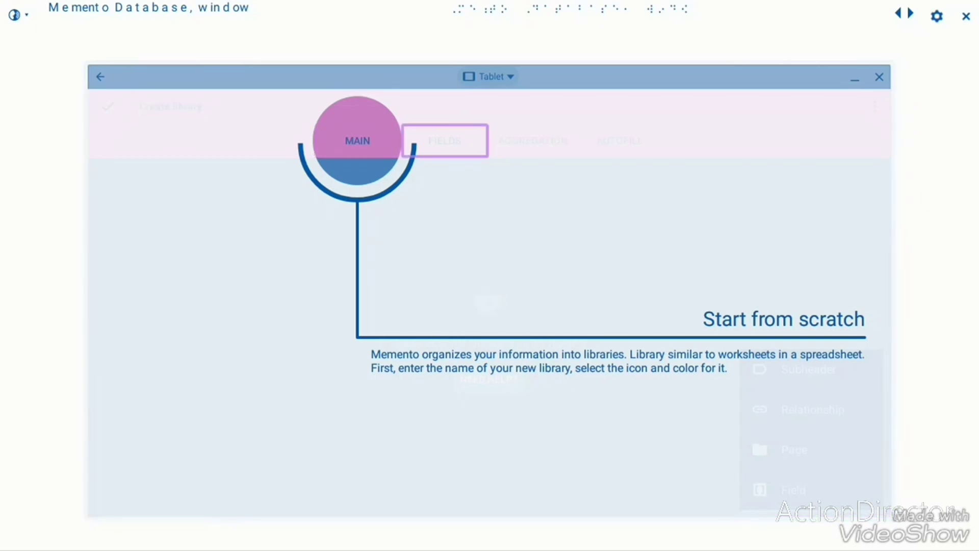
key(Tab)
key(Tab)
key(Tab)
key(super+Right)
key(super+Left)
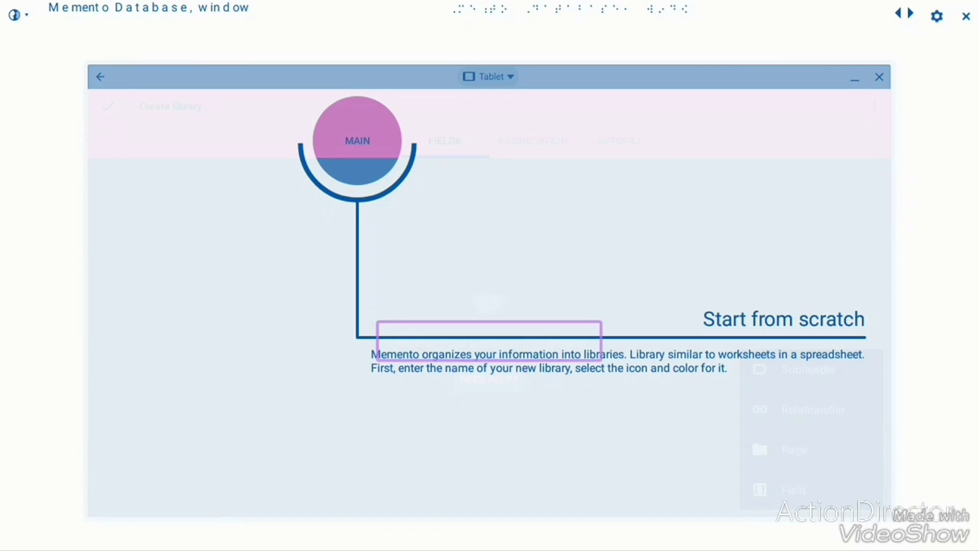
key(super+Right)
key(super+Right)
key(super+Right)
key(Tab)
key(Tab)
key(Tab)
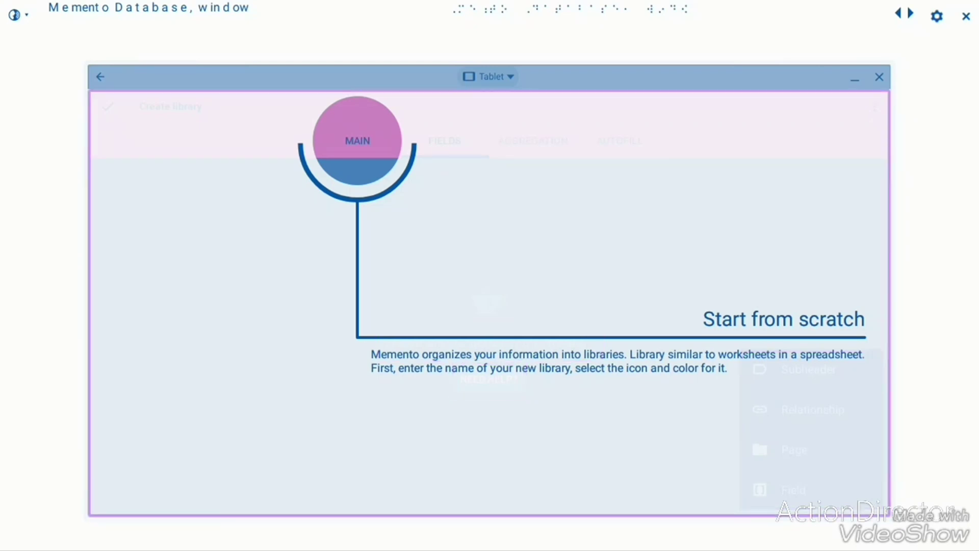
Add a new field of the Text type to the library
key(shift+Tab)
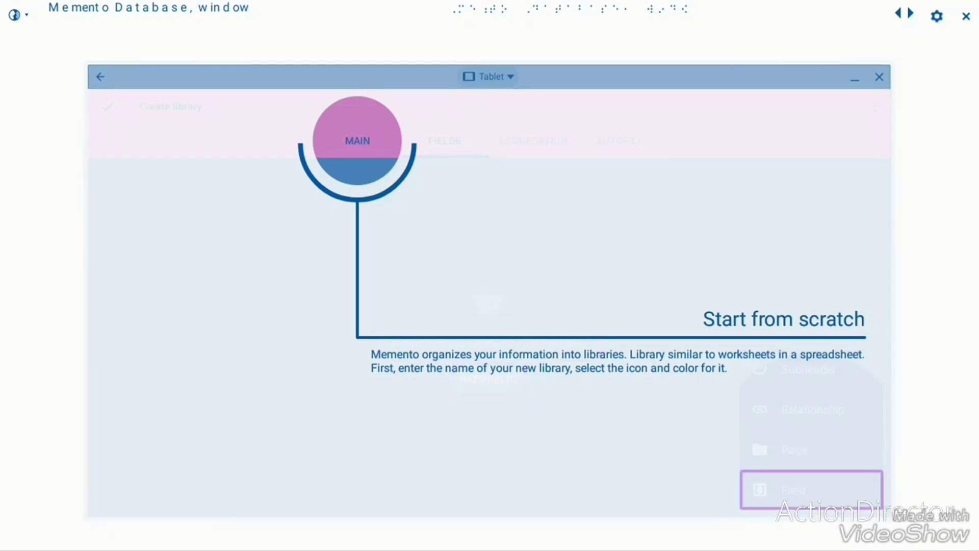
key(Return)
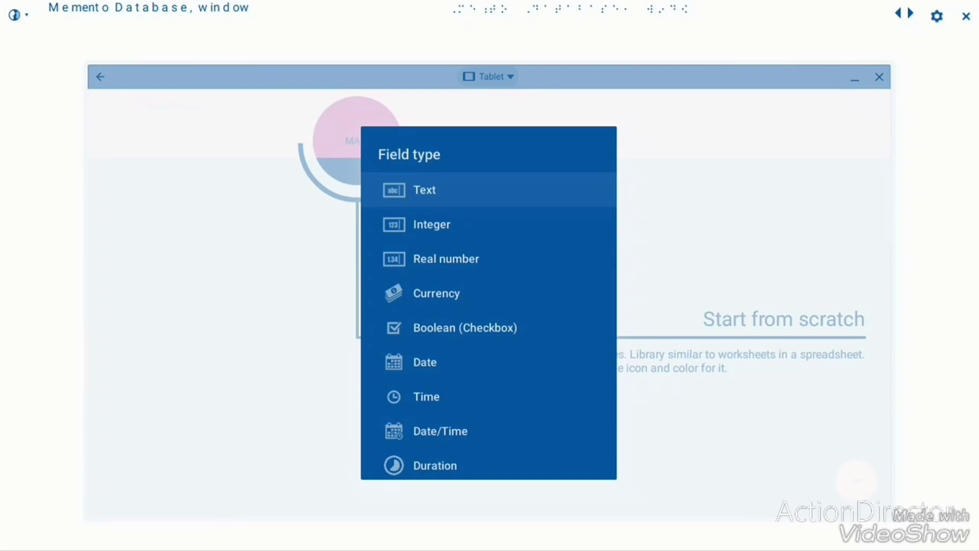
key(Return)
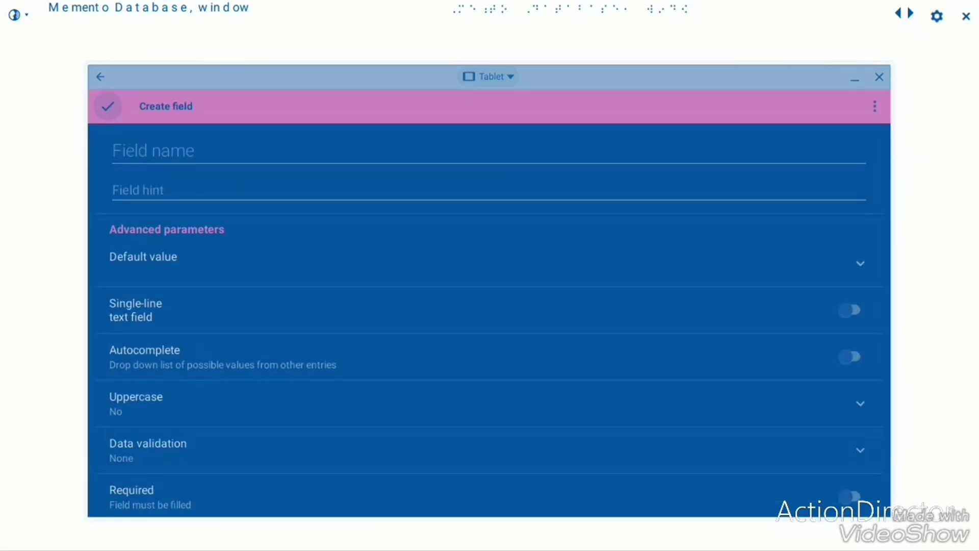
Name the new text field Make and enter "example, Asus" as its hint
key(Tab)
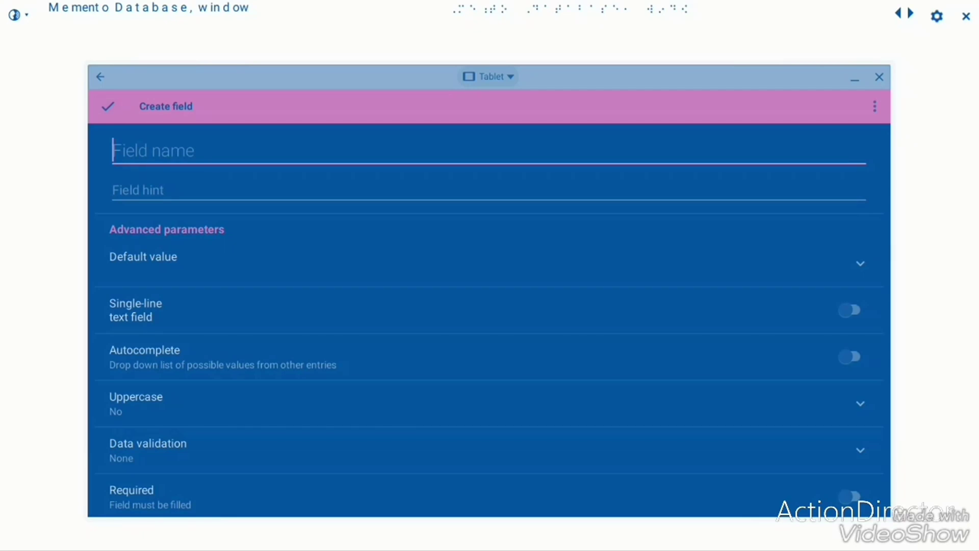
text(Make)
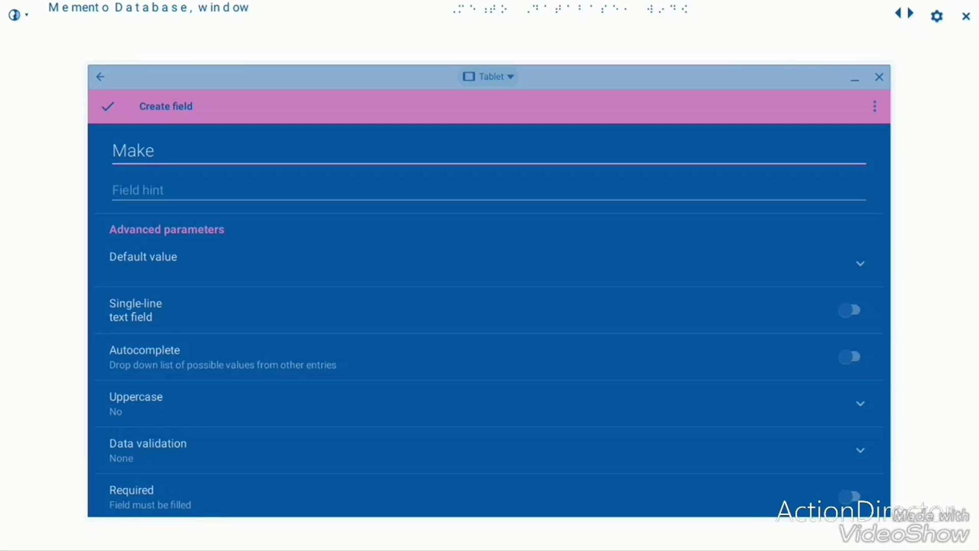
key(Tab)
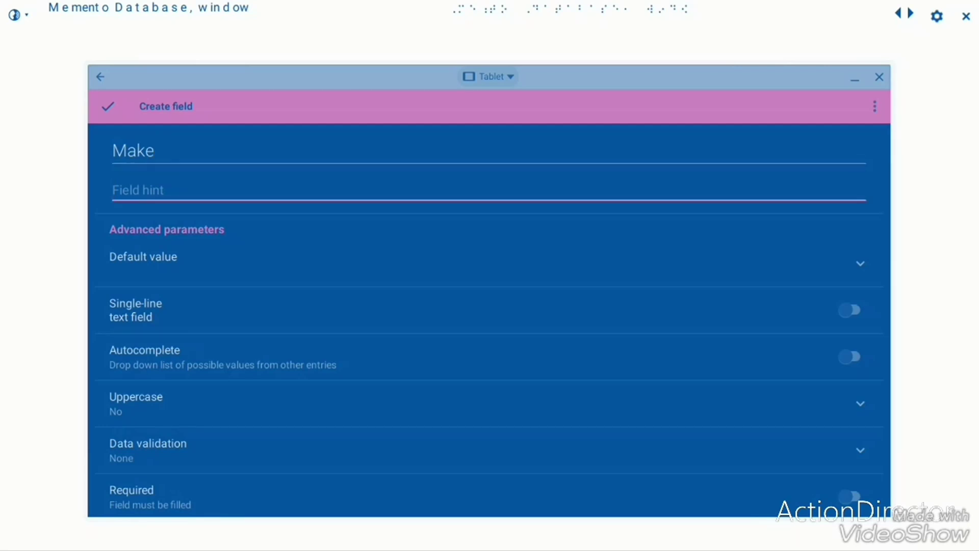
text(example, Asus)
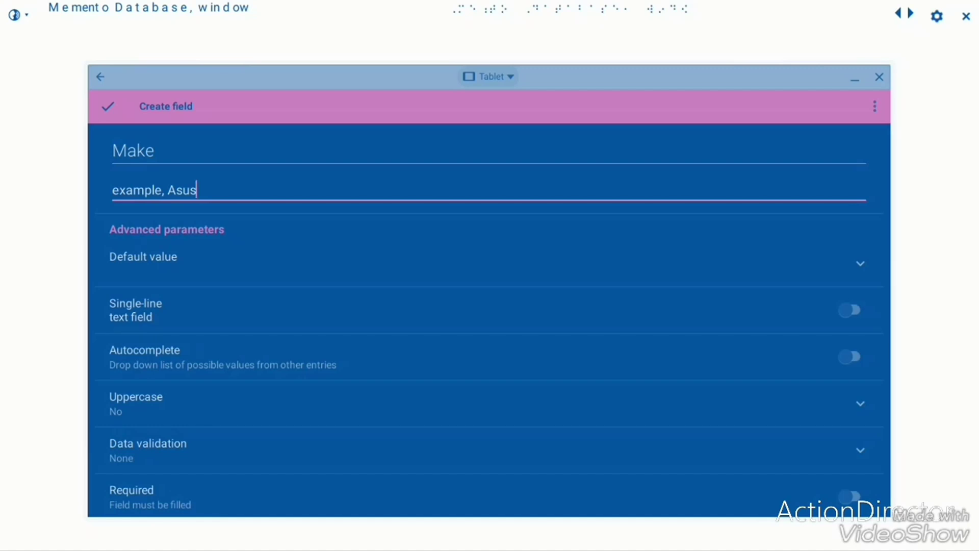
Make filling in the Make field required and look over its display options
click(850, 496)
scroll(490, 316, down, 5)
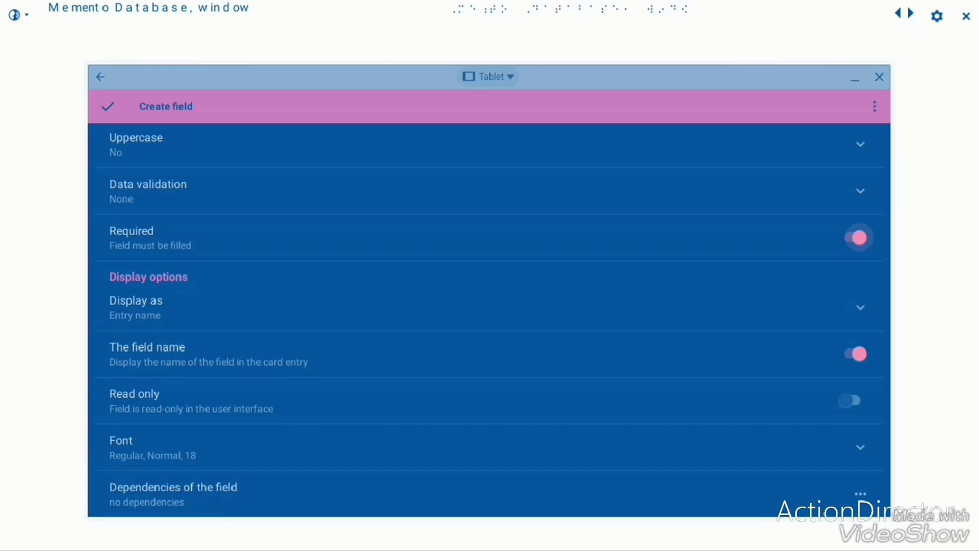
scroll(490, 316, up, 5)
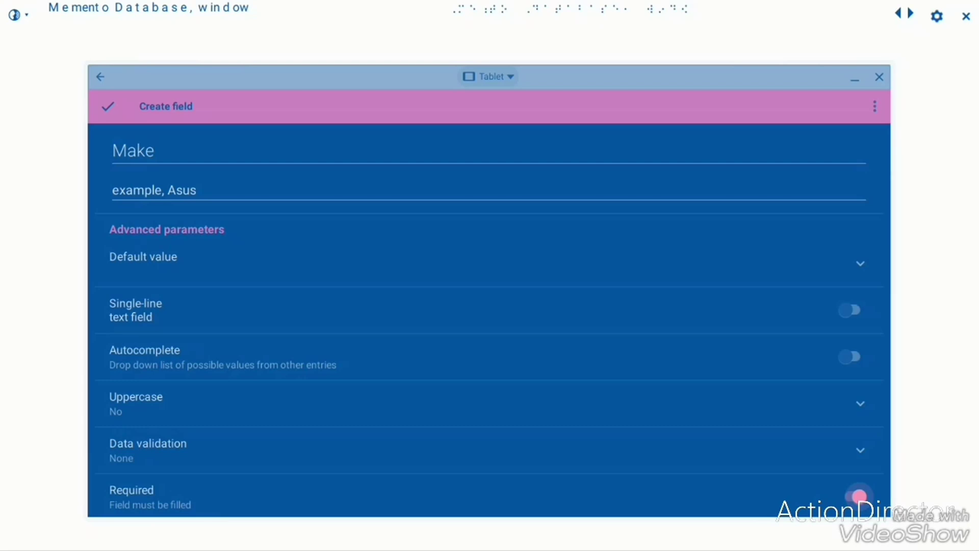
Set the default value of the Make field to 10 and return to the library setup
key(Return)
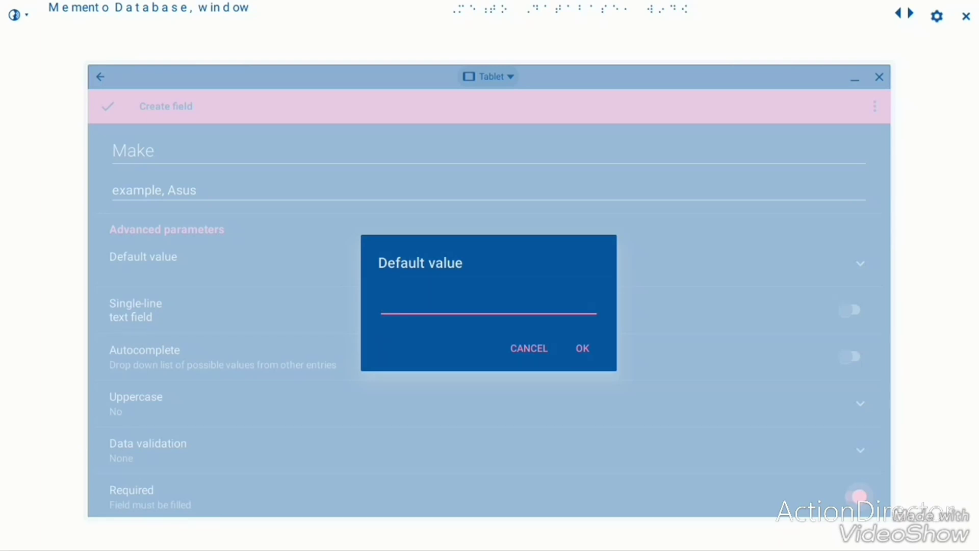
text(10)
key(Return)
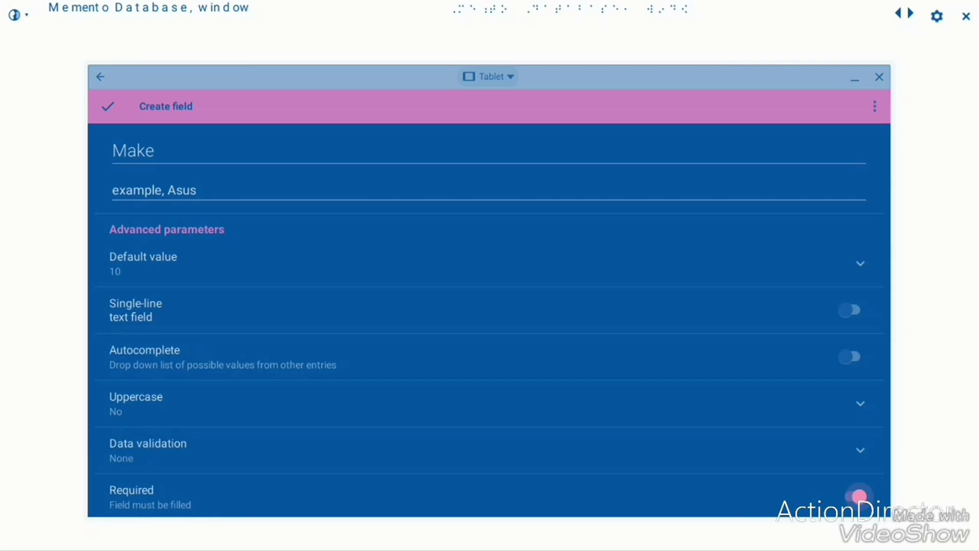
key(Escape)
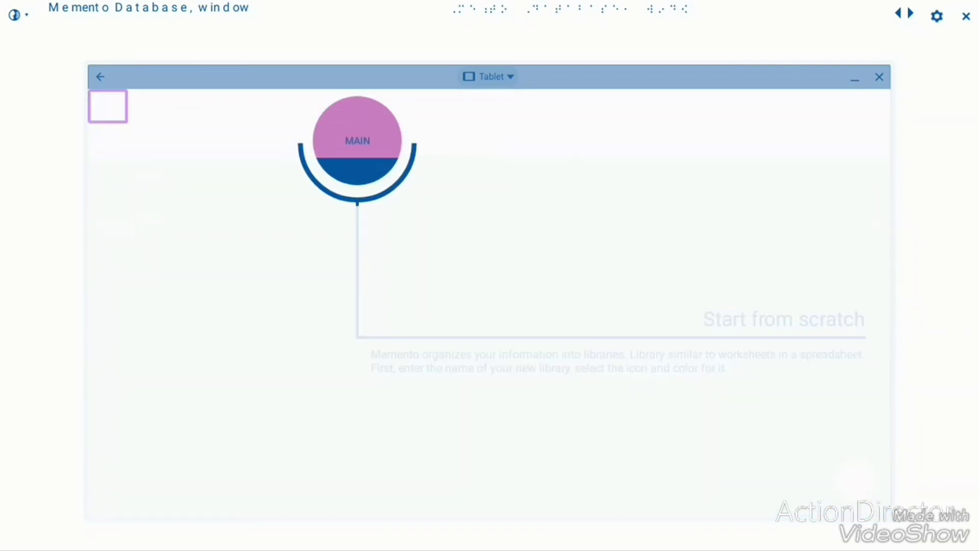
key(super+Right)
key(super+Right)
key(super+Right)
key(super+Right)
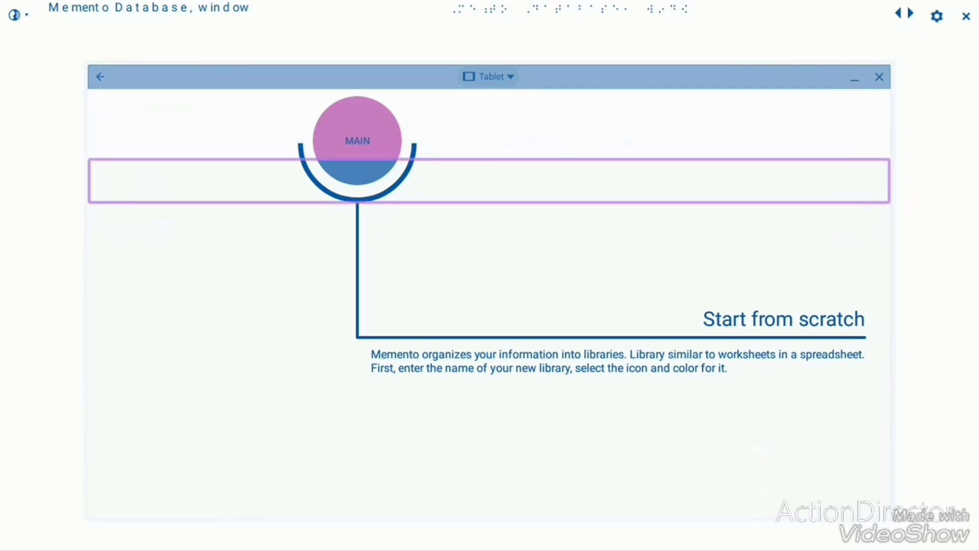
key(Tab)
key(Tab)
key(Tab)
key(Tab)
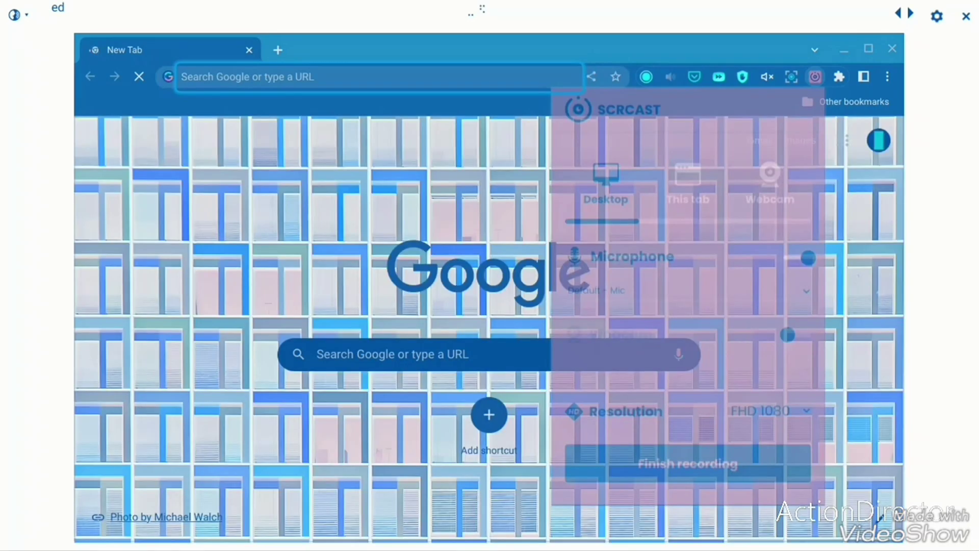
key(ctrl+d)
key(Tab)
key(Escape)
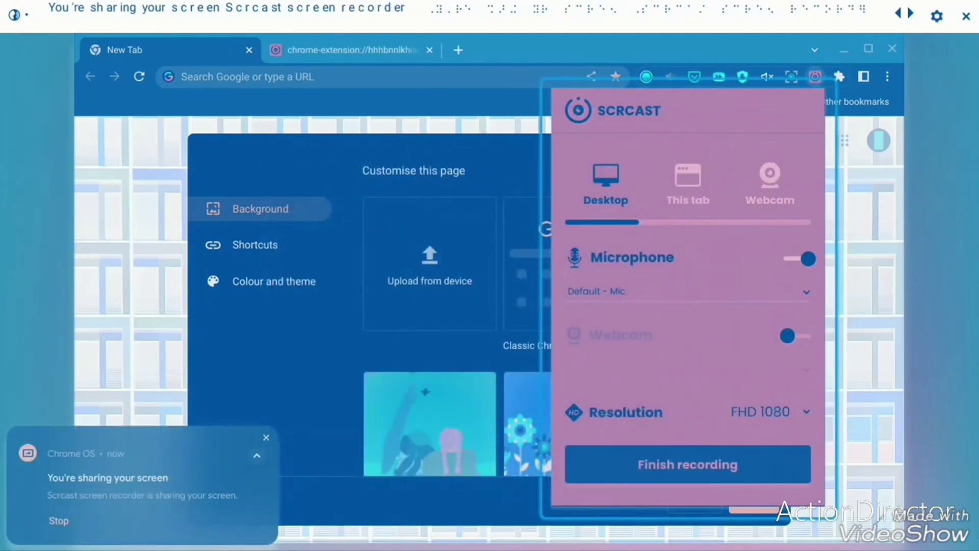
key(Tab)
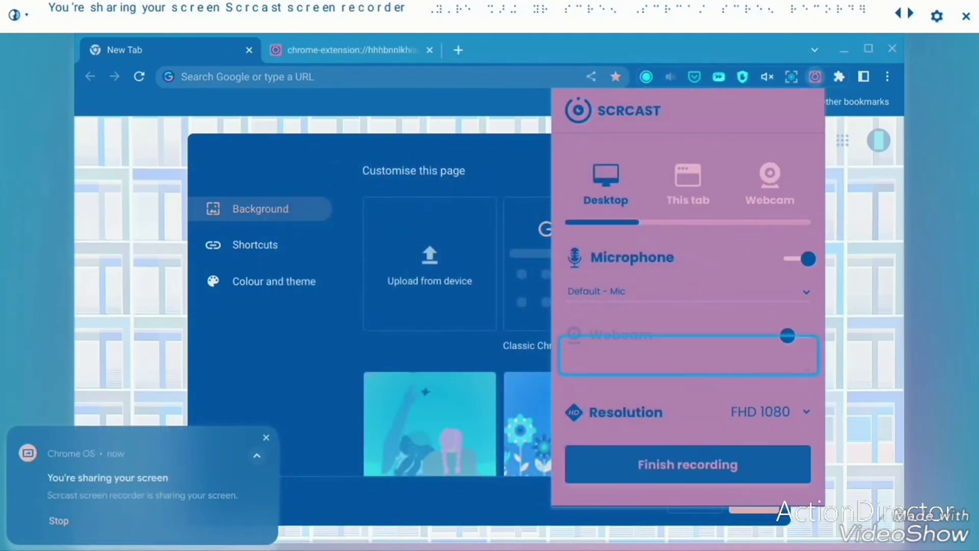
Switch to Memento Database and name the new numeric field RAM
key(Escape)
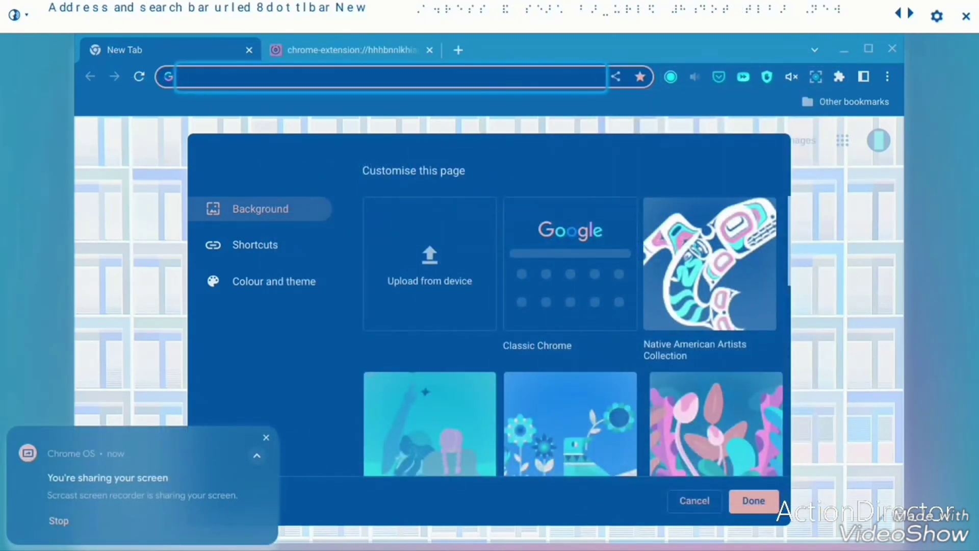
key(alt+Tab)
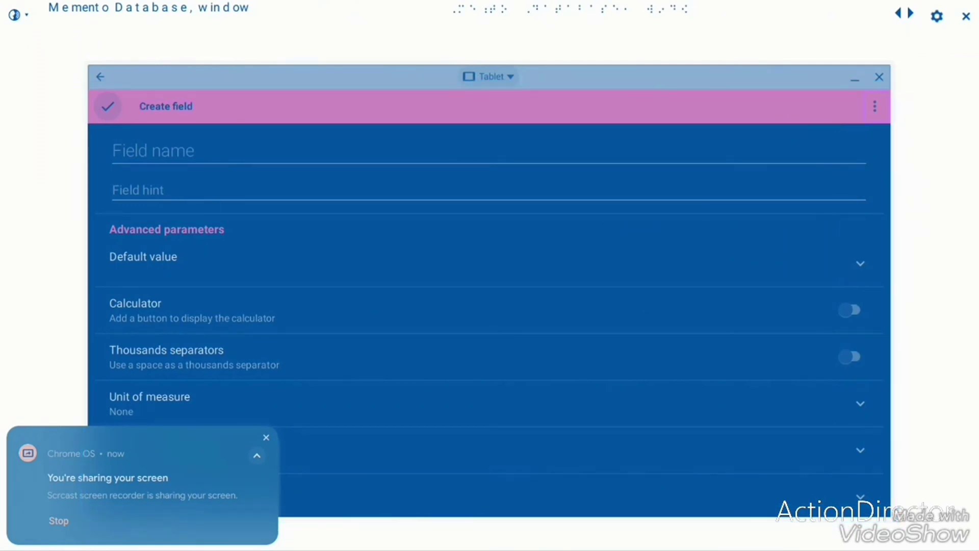
key(Tab)
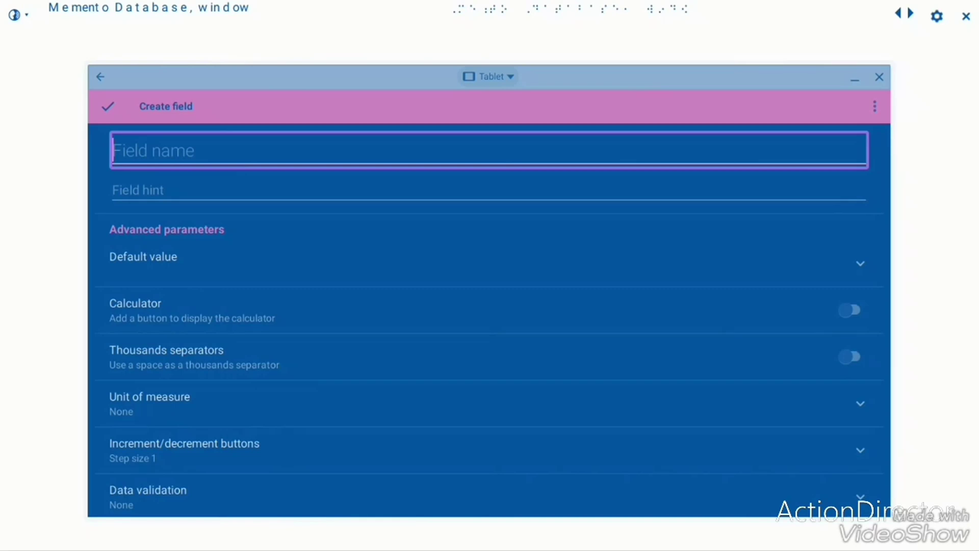
text(Ram)
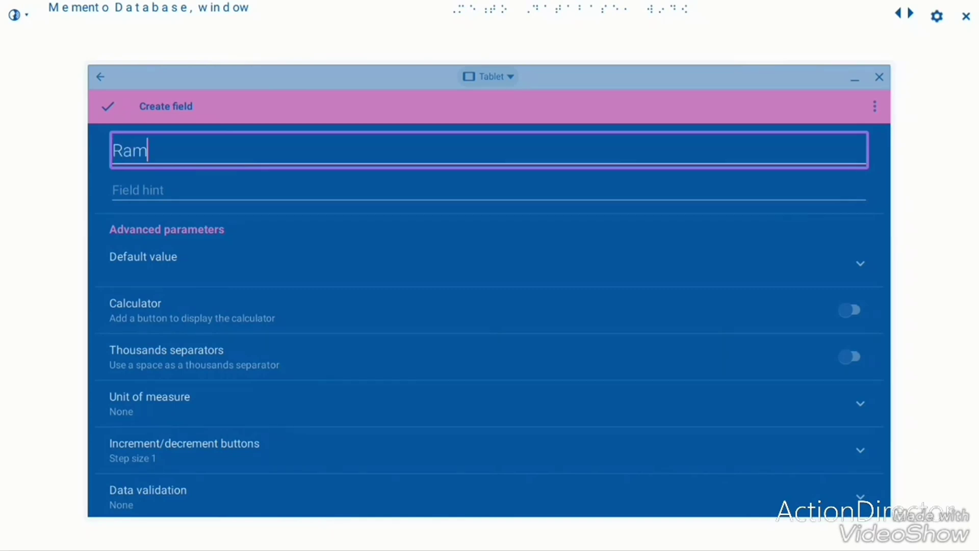
key(Tab)
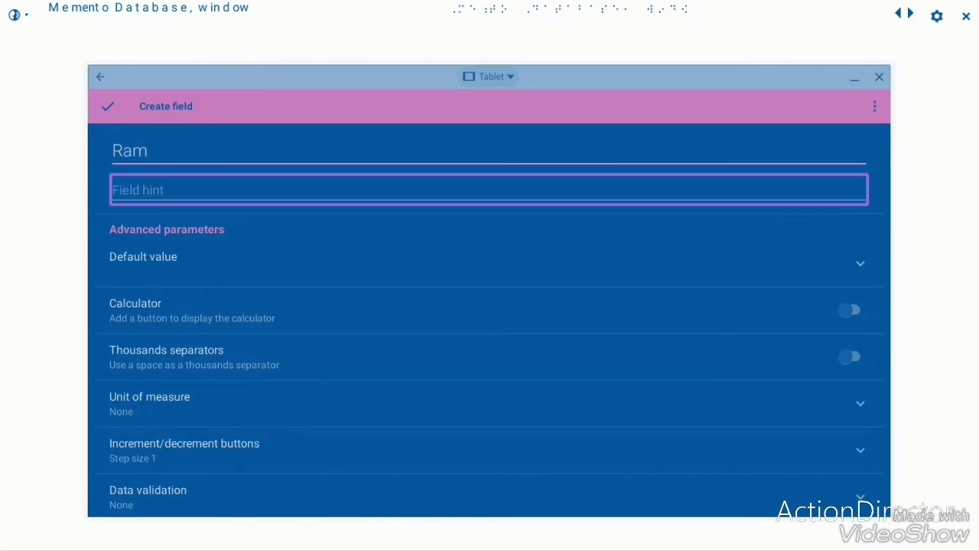
key(shift+Tab)
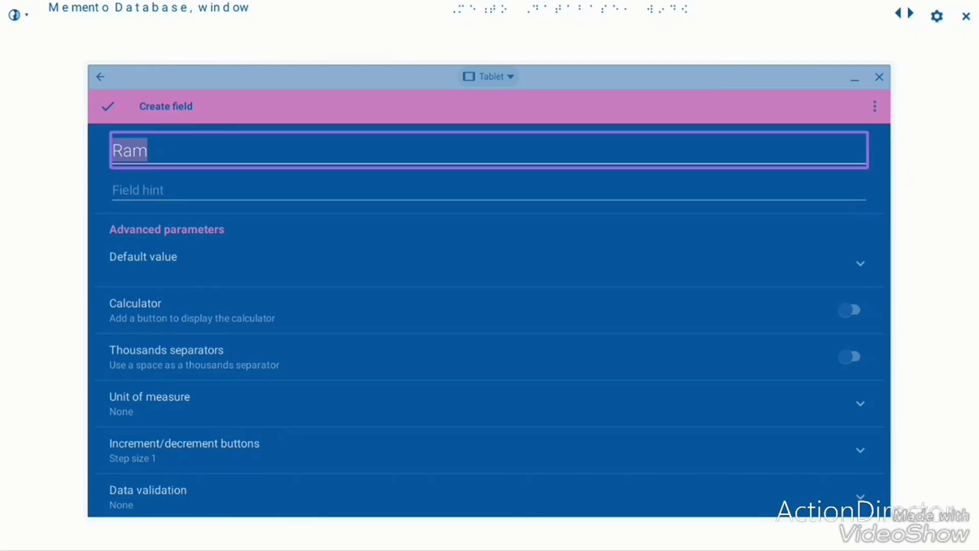
text(RAM)
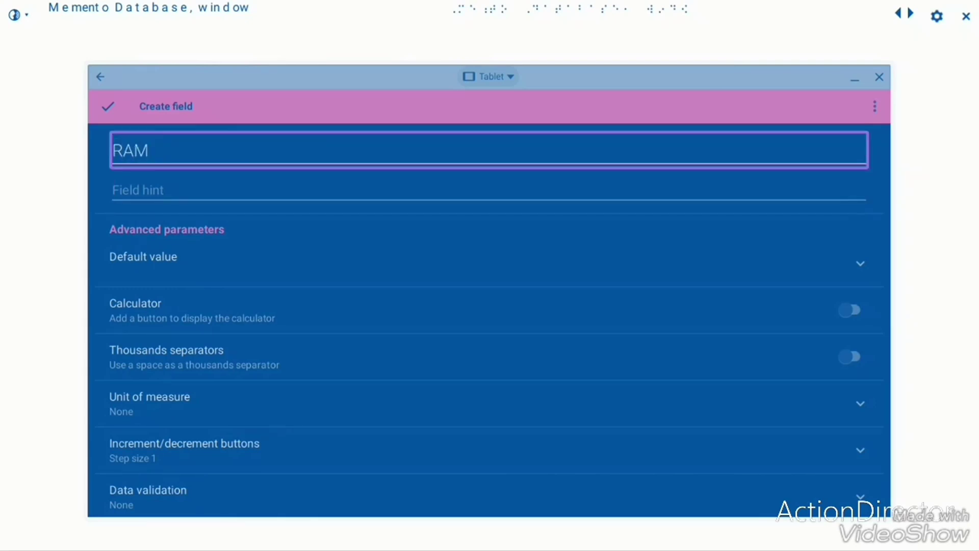
Enter "4GB Ram, 8GM" as the hint of the RAM field
key(Tab)
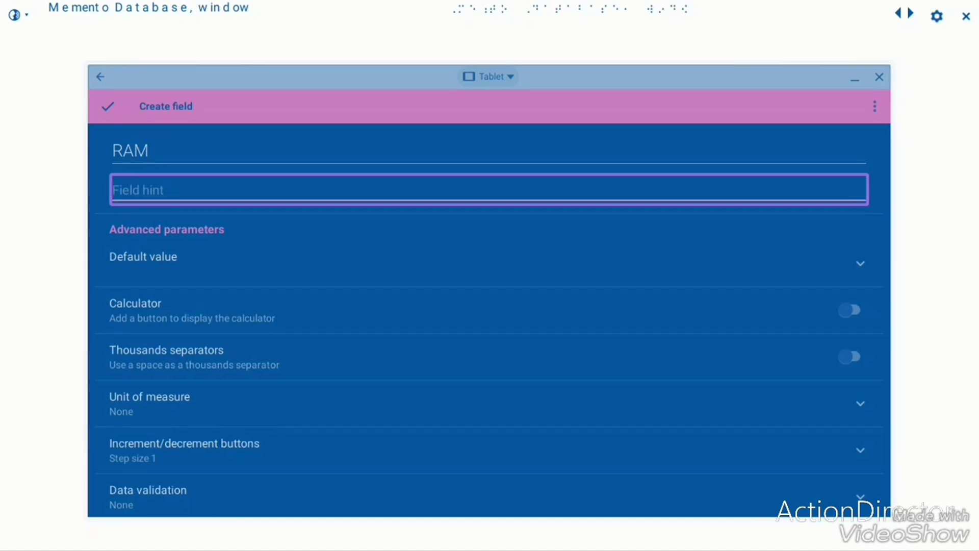
text(4)
key(BackSpace)
text($)
key(BackSpace)
text(4GB Ram, 8)
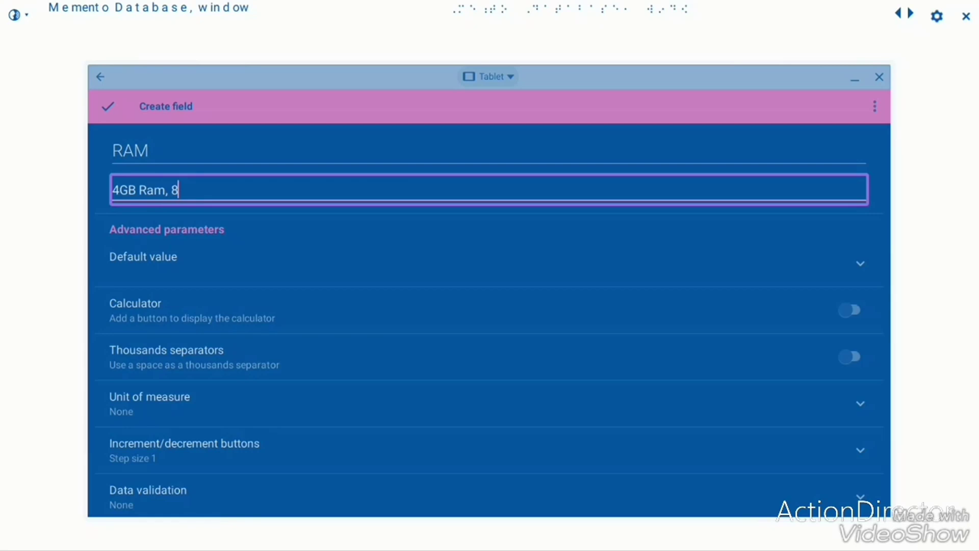
text(GM)
Set the default value of the RAM field to 3, using the Specify value option
key(Tab)
key(Tab)
key(Tab)
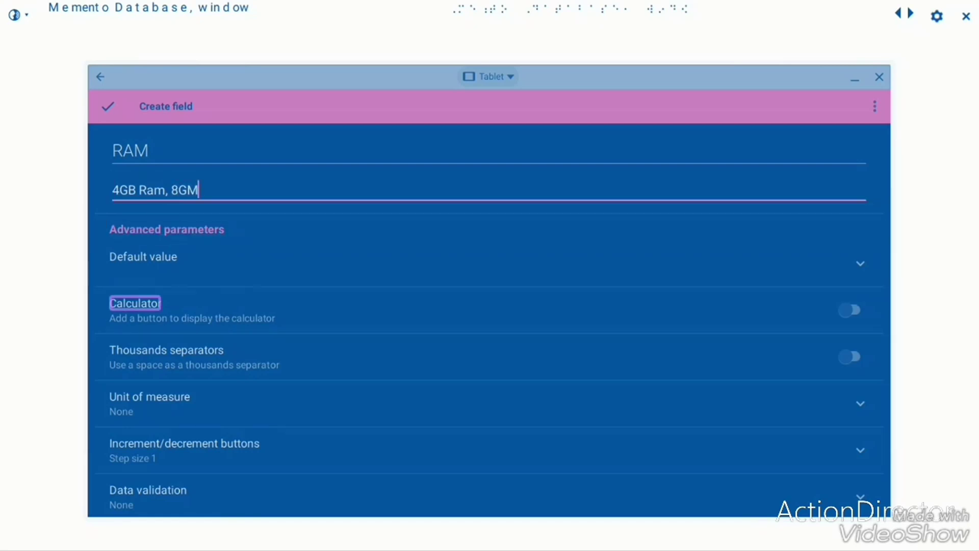
key(shift+Tab)
key(Return)
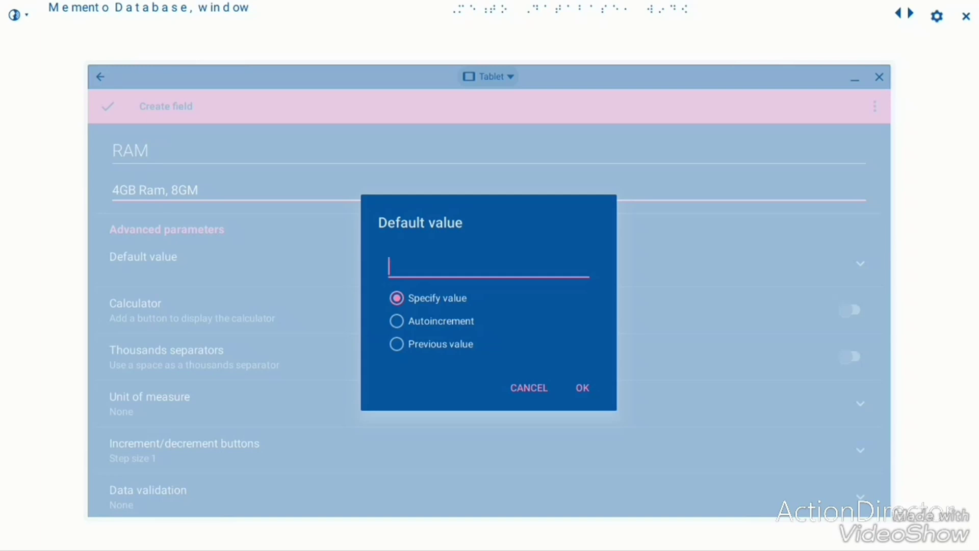
text(3)
key(Return)
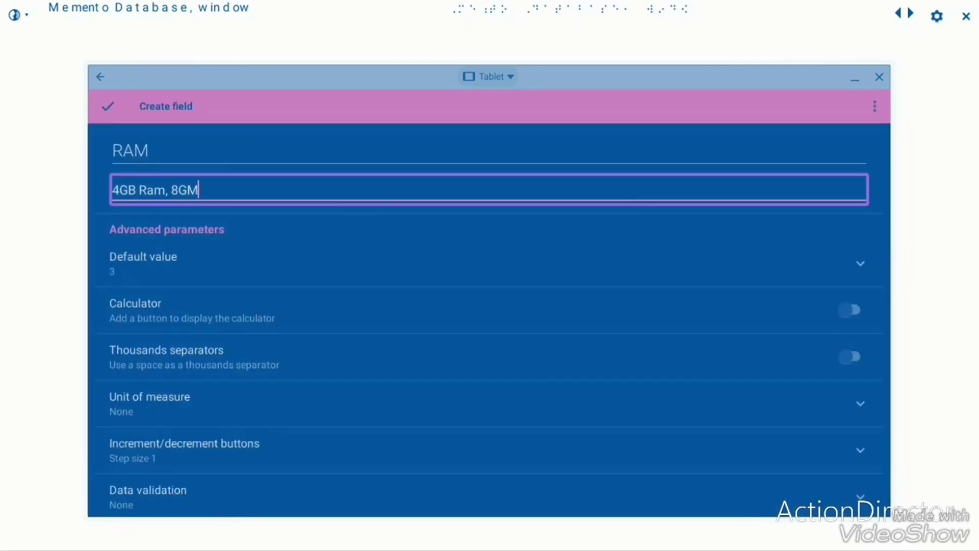
Enable the Calculator option so the RAM field gets a button for displaying the calculator
key(Tab)
key(Tab)
key(Tab)
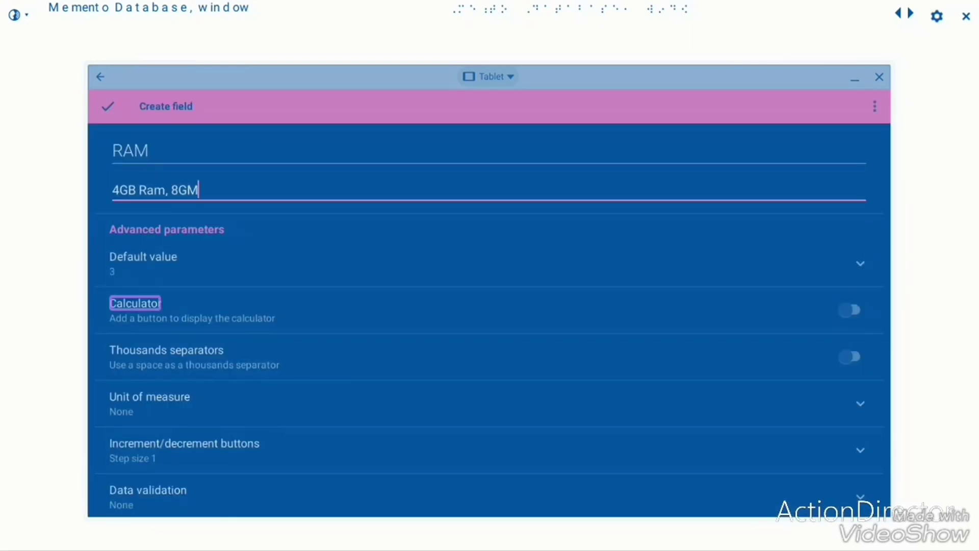
key(shift+Tab)
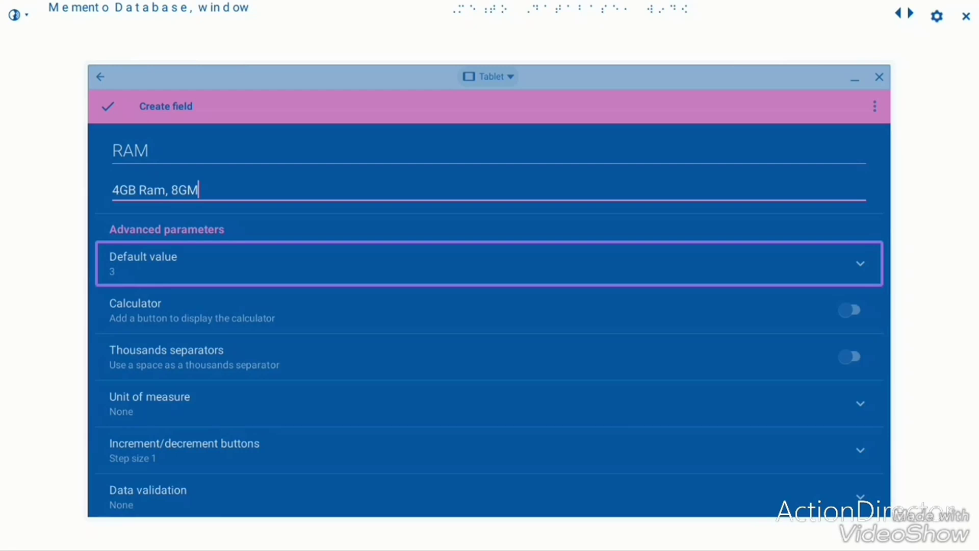
key(Tab)
key(Tab)
key(shift+Tab)
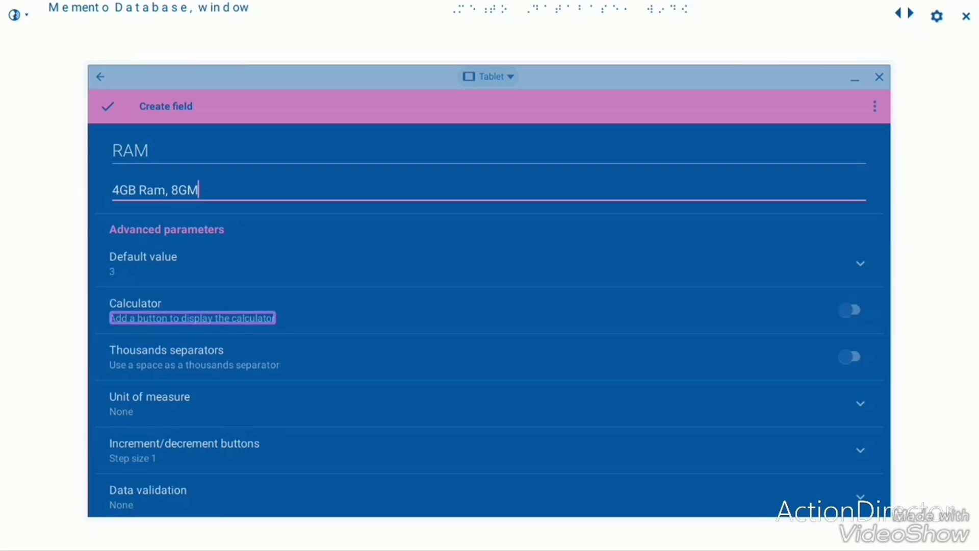
key(Tab)
key(space)
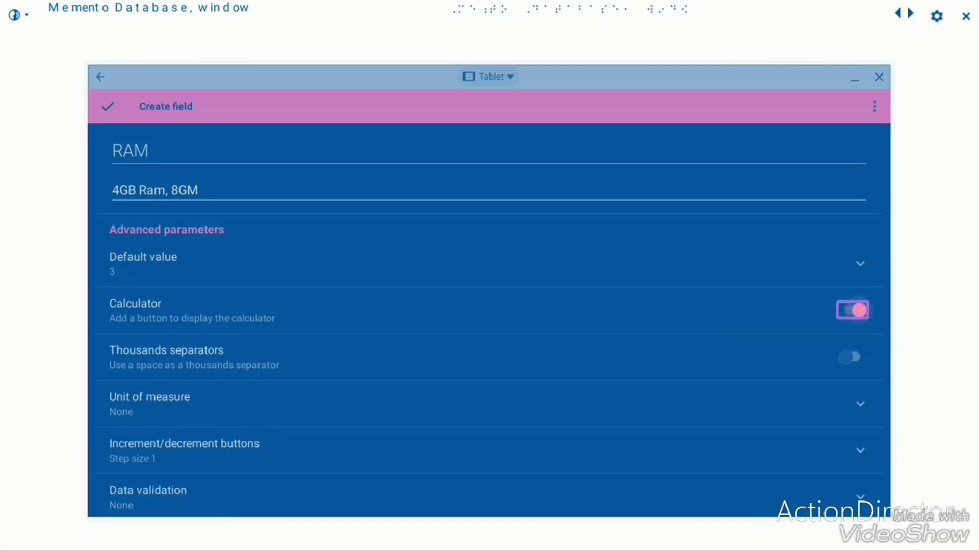
Make filling in the RAM field required
key(shift+Tab)
key(Tab)
key(Tab)
key(Tab)
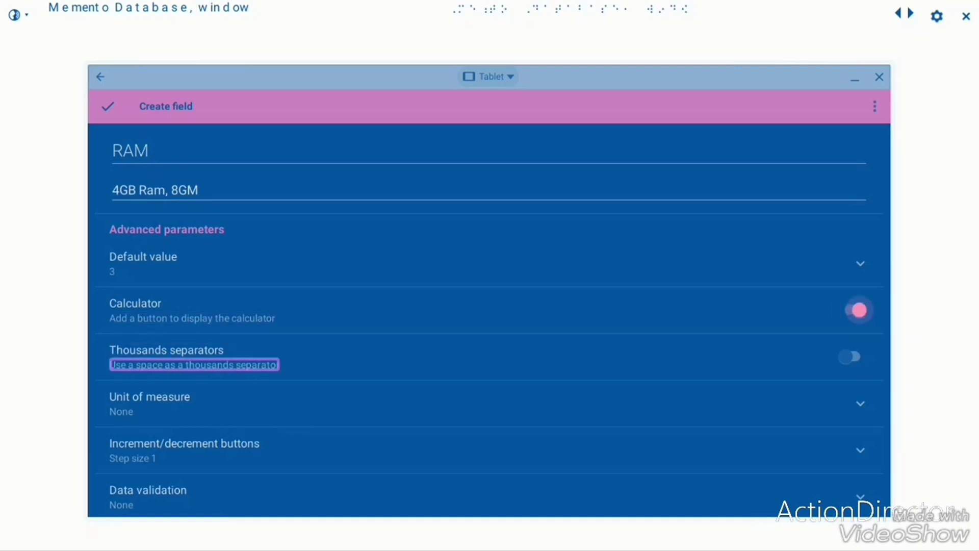
key(Tab)
key(Tab)
key(Tab)
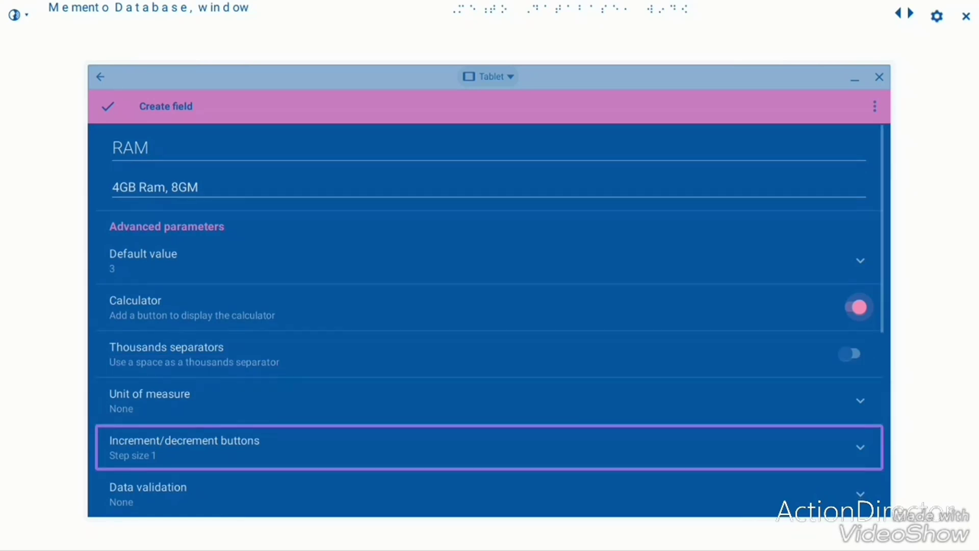
key(Tab)
key(Tab)
key(Tab)
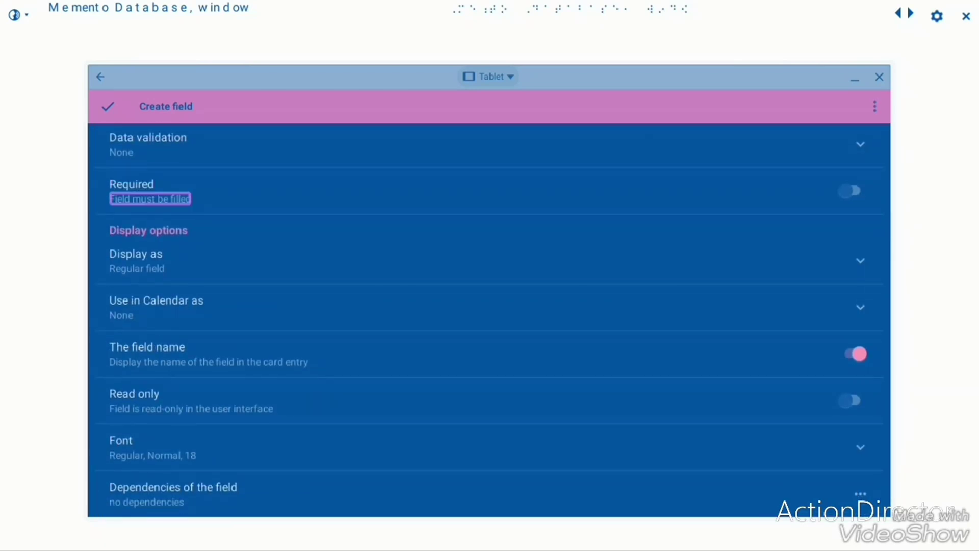
key(Tab)
key(shift+Tab)
key(shift+Tab)
Look over the RAM field's display options and return to the library setup, dismissing its Start from scratch introduction
key(Tab)
key(Tab)
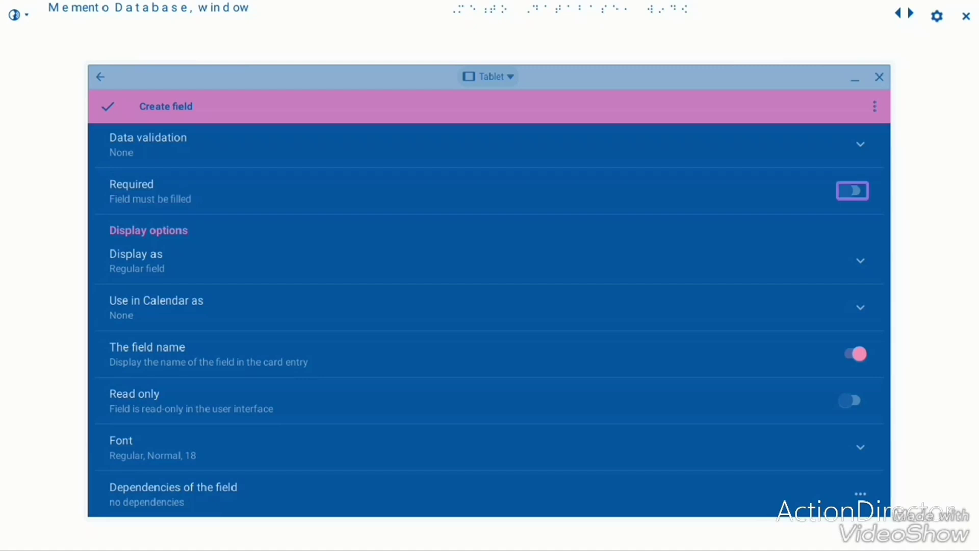
key(shift+Tab)
key(Tab)
key(space)
key(Tab)
key(Tab)
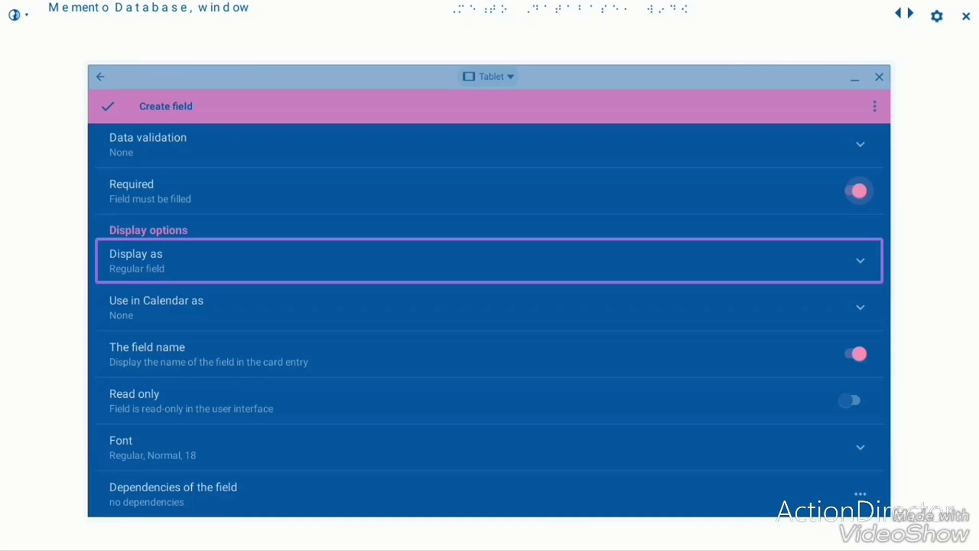
key(Tab)
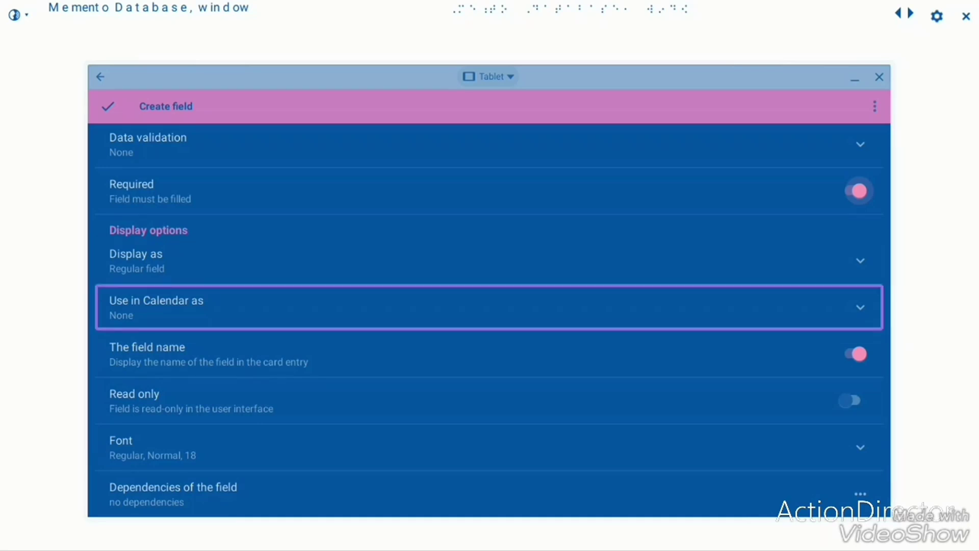
key(Tab)
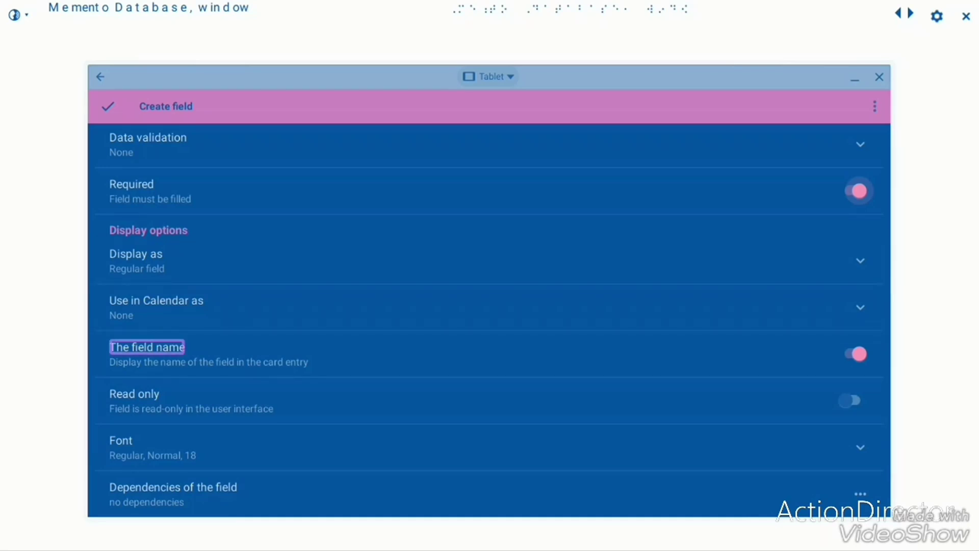
key(Tab)
key(Tab)
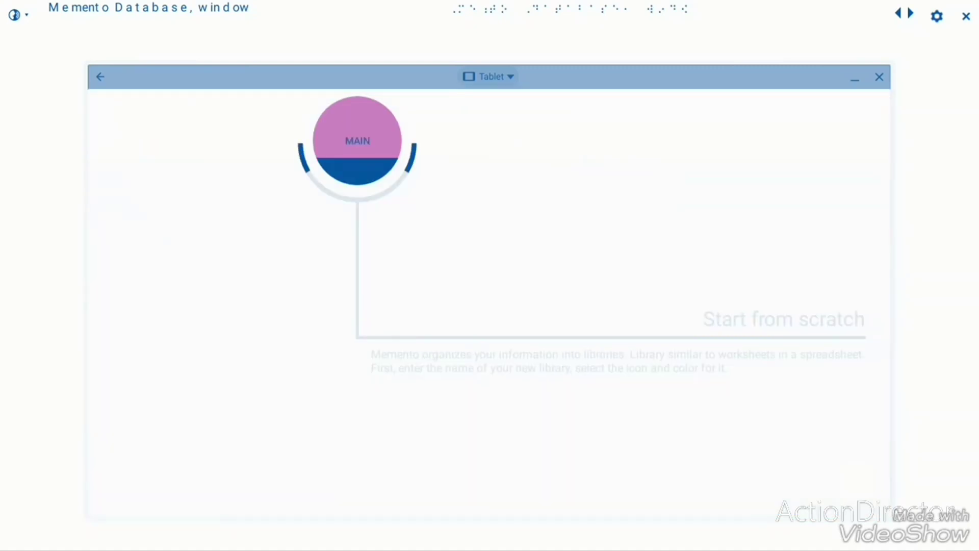
key(Tab)
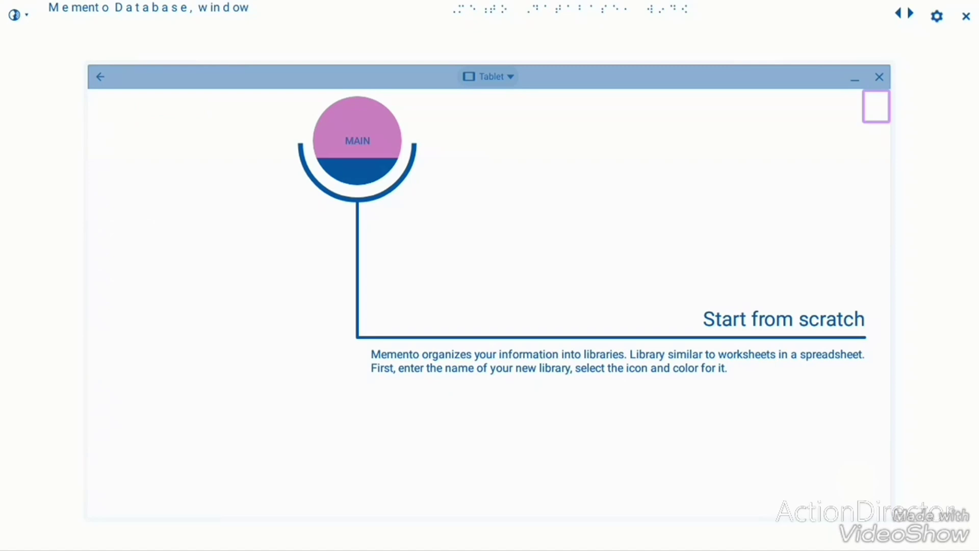
key(Tab)
key(Escape)
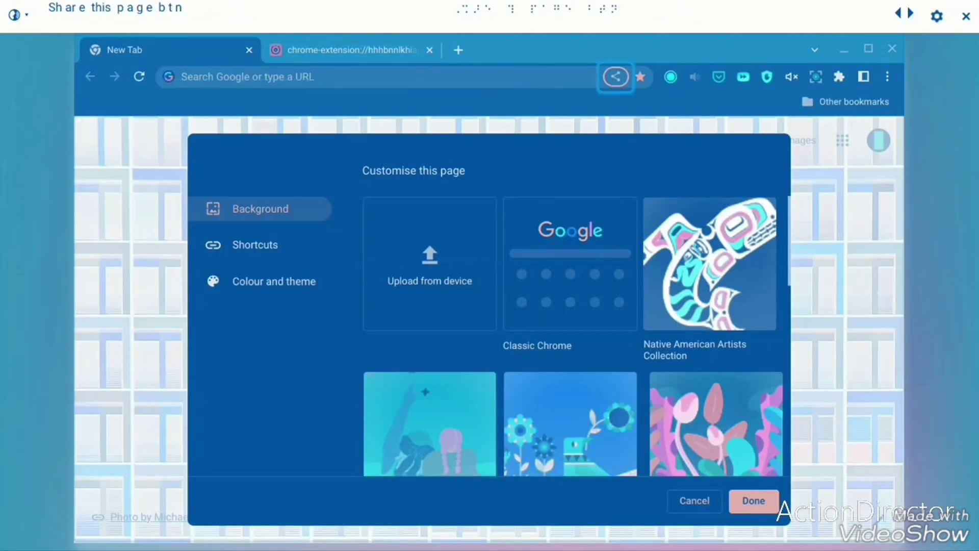
Open the Scrcast screen recorder in Chrome and finish the screen recording
key(alt+shift+s)
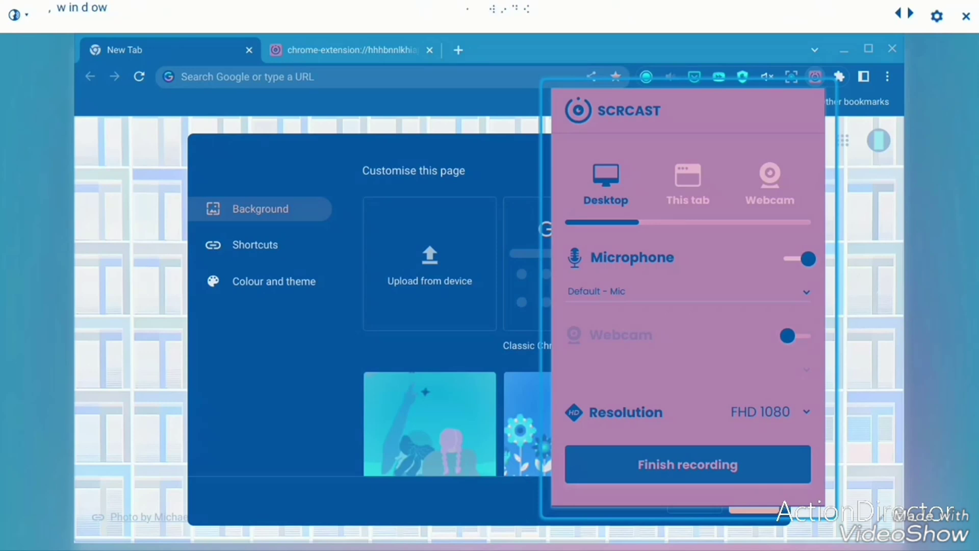
key(shift+Tab)
key(shift+Tab)
key(Tab)
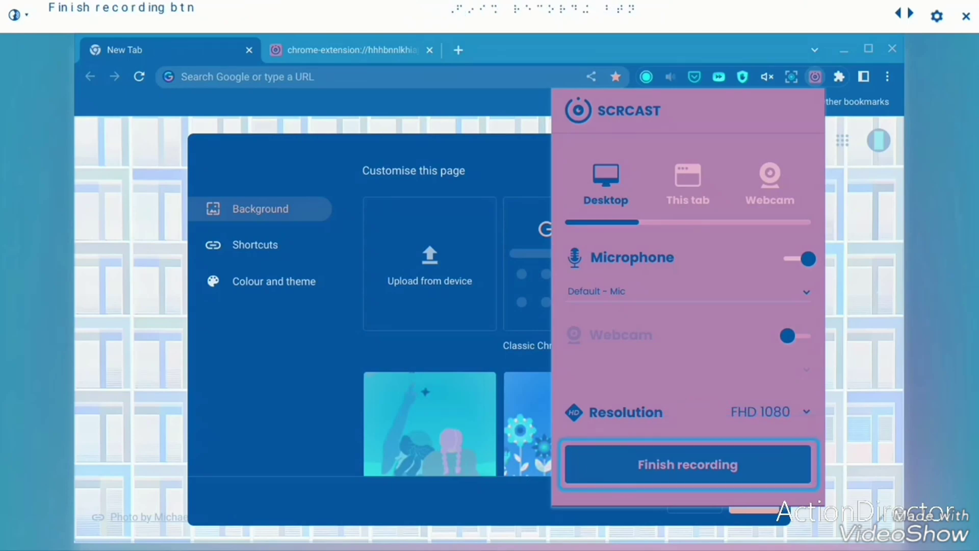